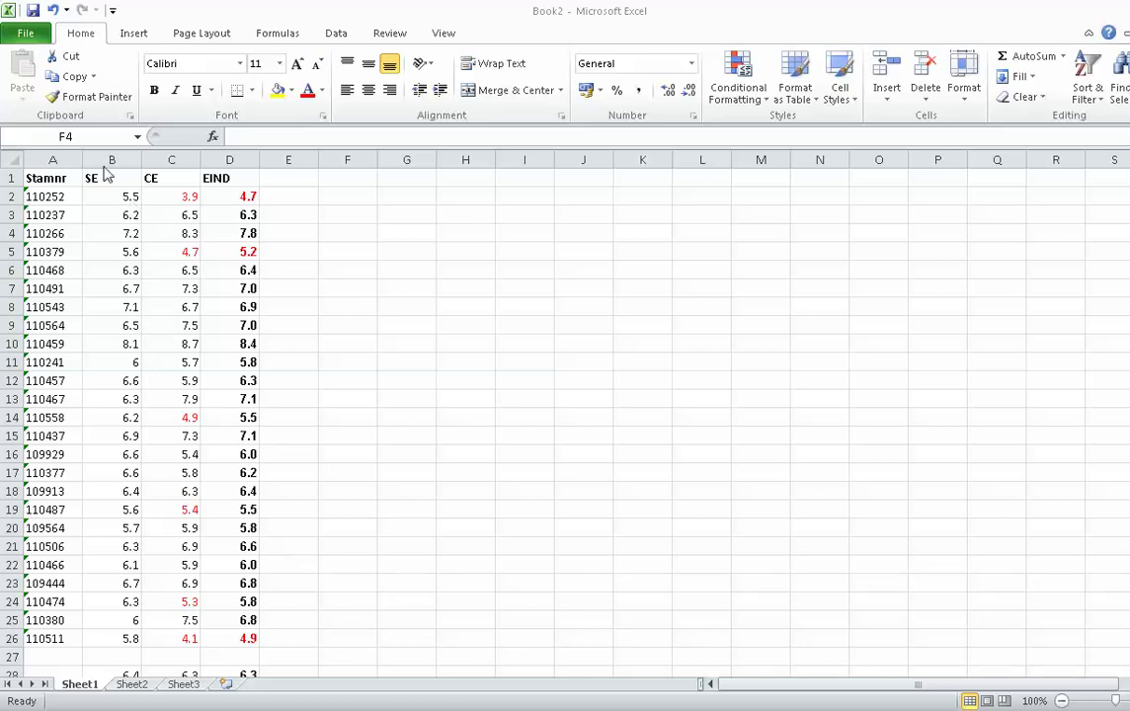
- Review the Stamnr, SE, CE and EIND grade columns A to D of the table
left_click_drag(120, 197, 252, 640)
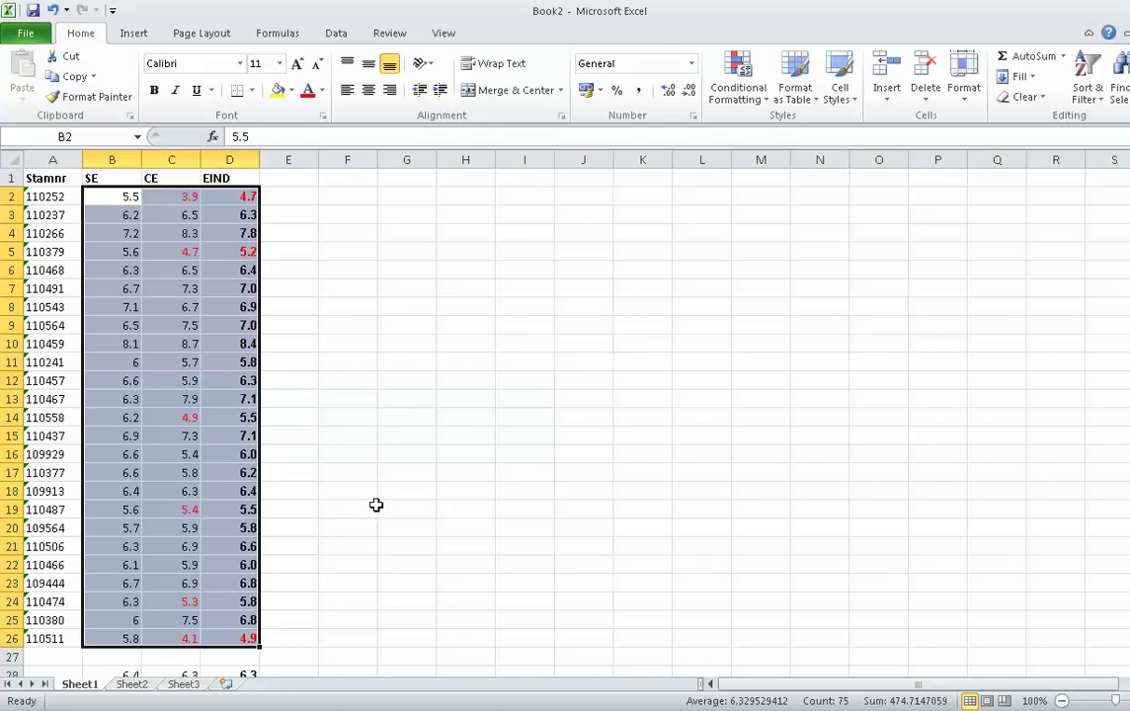
left_click(303, 451)
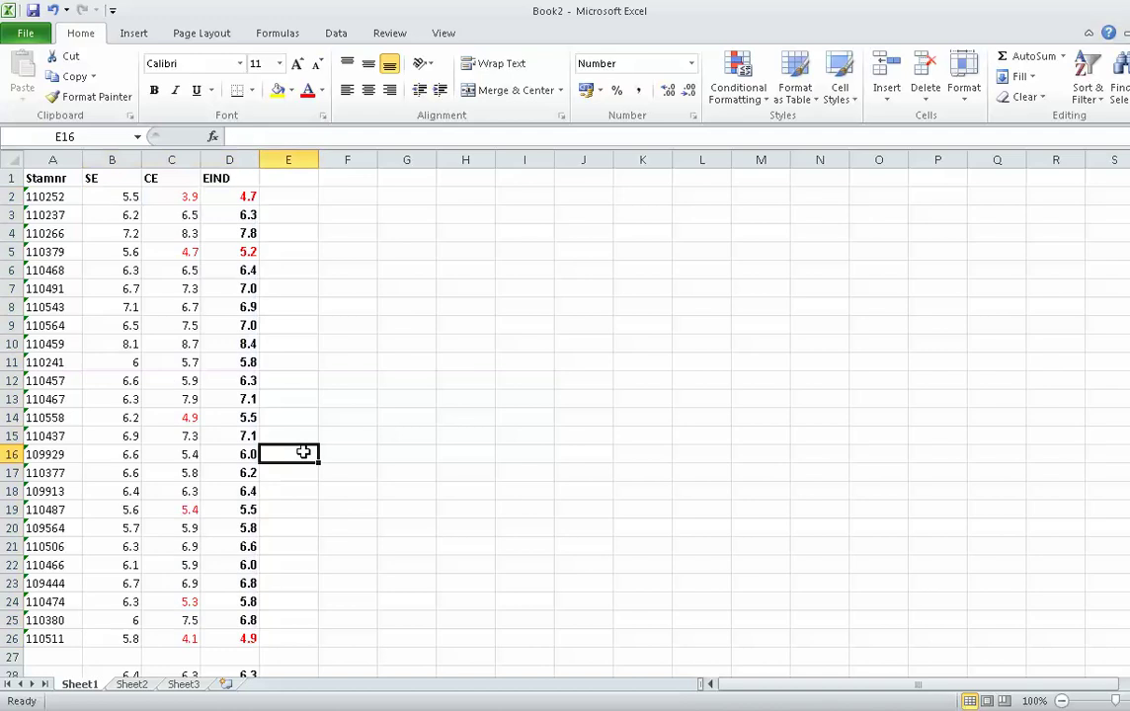
left_click(69, 164)
left_click_drag(70, 164, 229, 163)
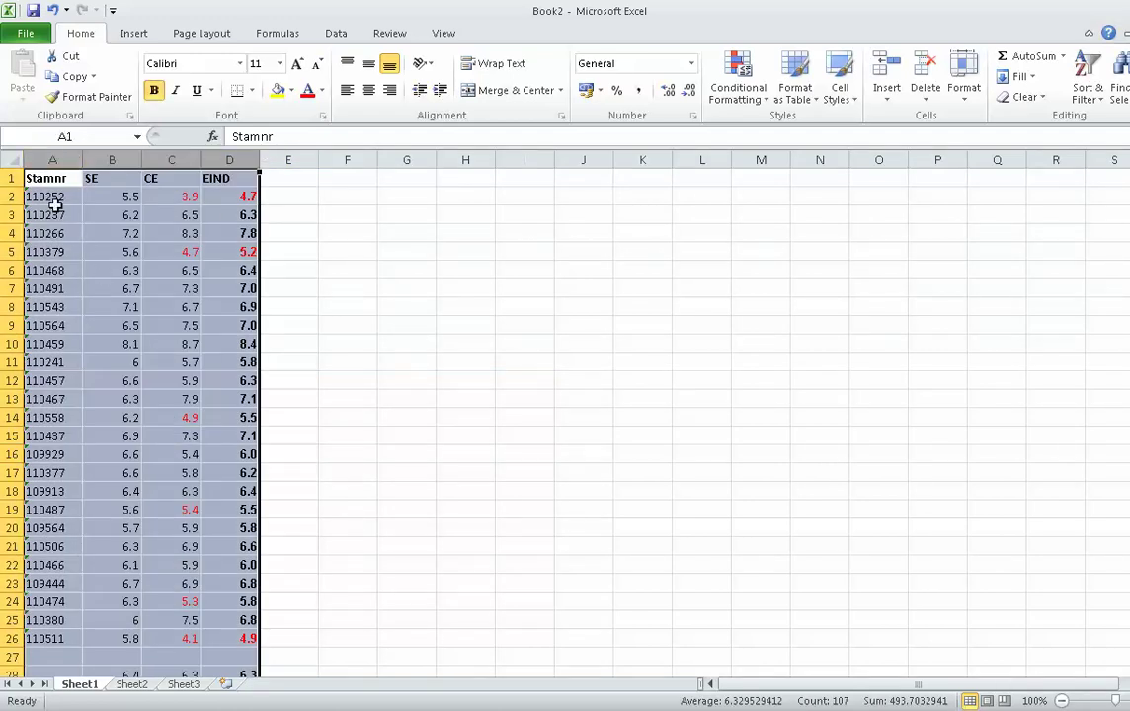
left_click(107, 200)
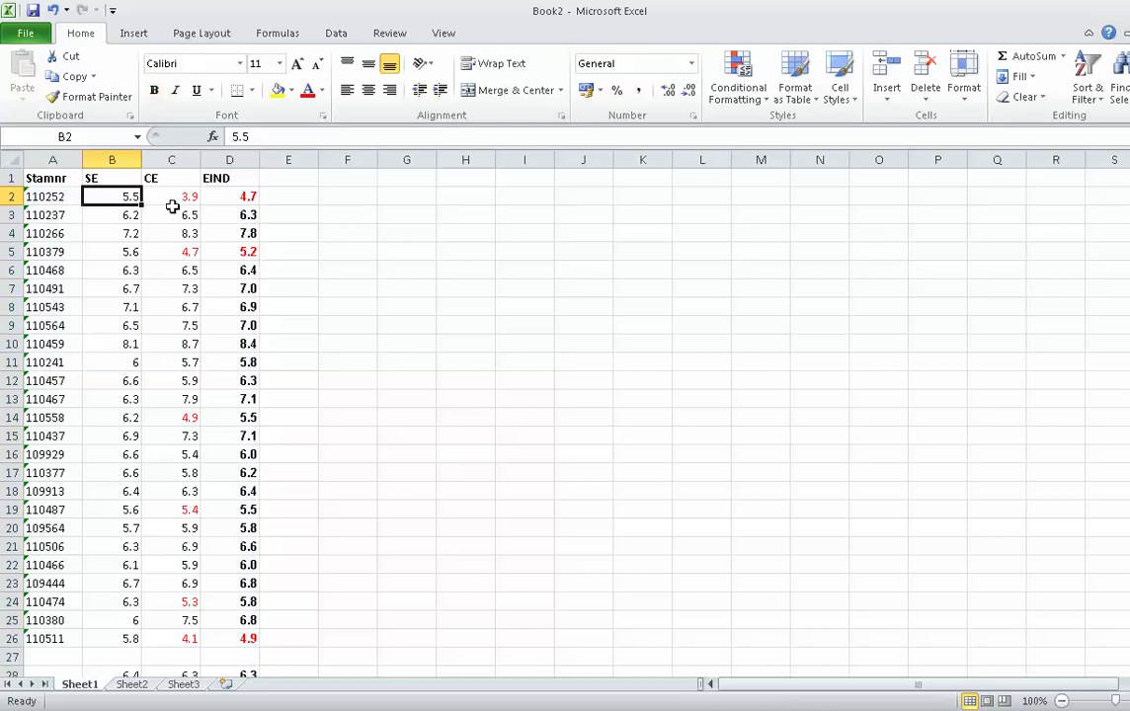
left_click(160, 197)
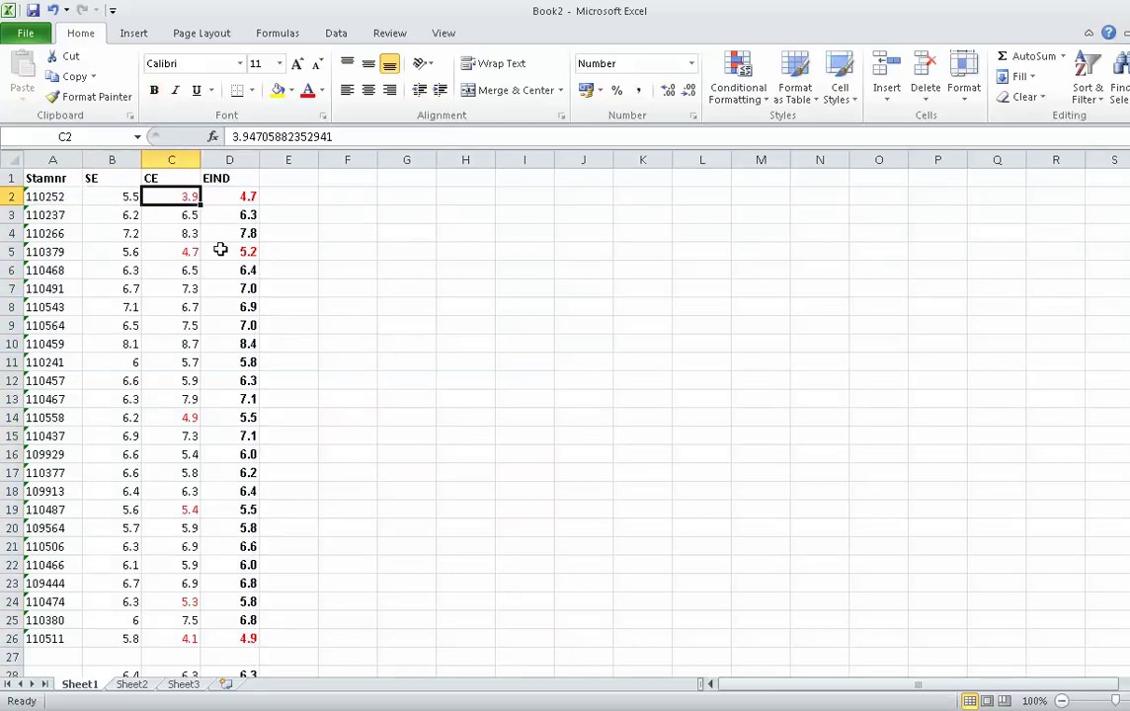
left_click(218, 193)
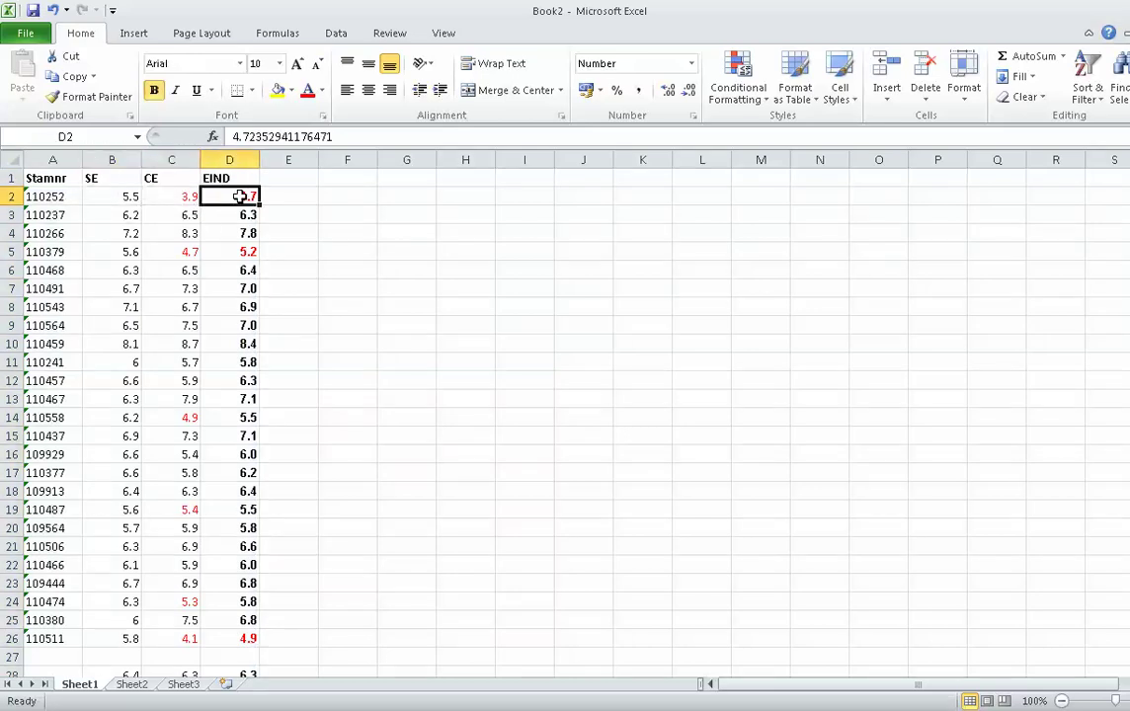
left_click(323, 384)
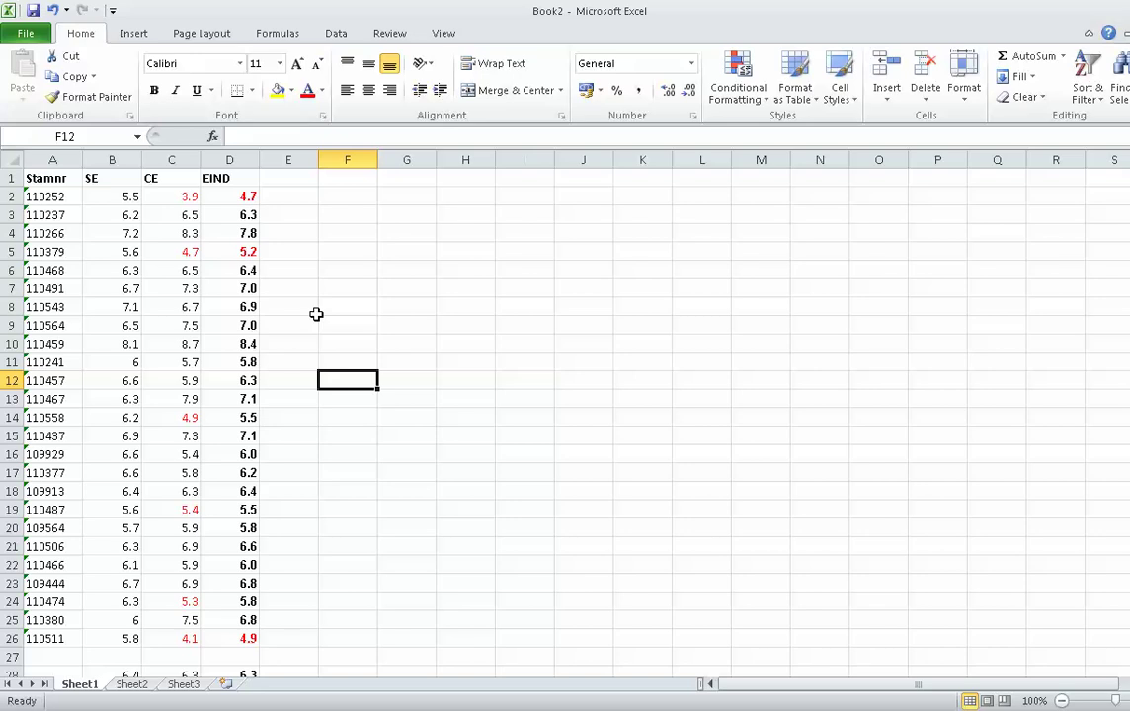
left_click(348, 249)
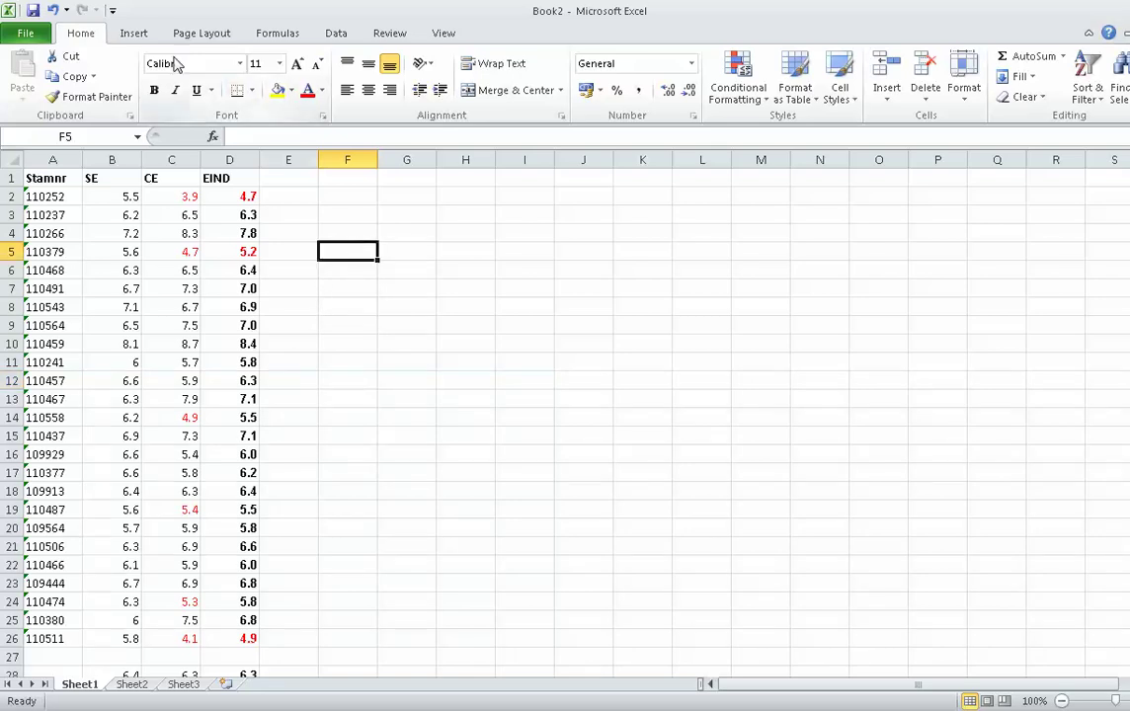
- Insert an empty markers-only scatter chart and drag it up beside the grade table
left_click(130, 35)
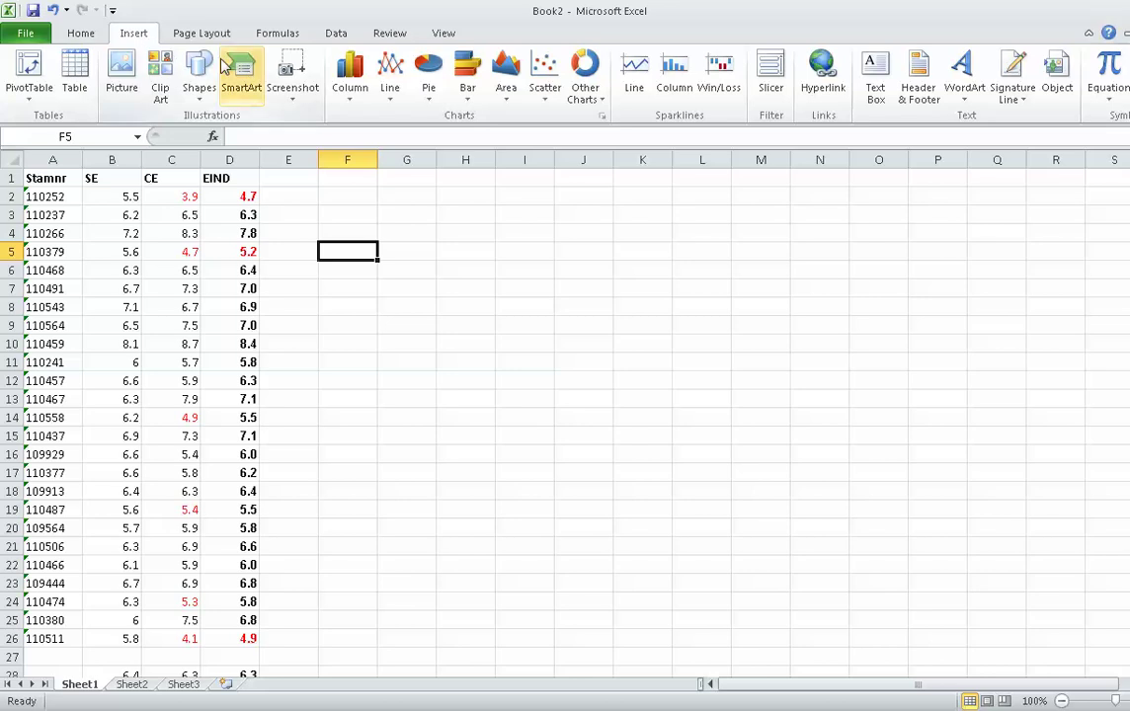
left_click(551, 75)
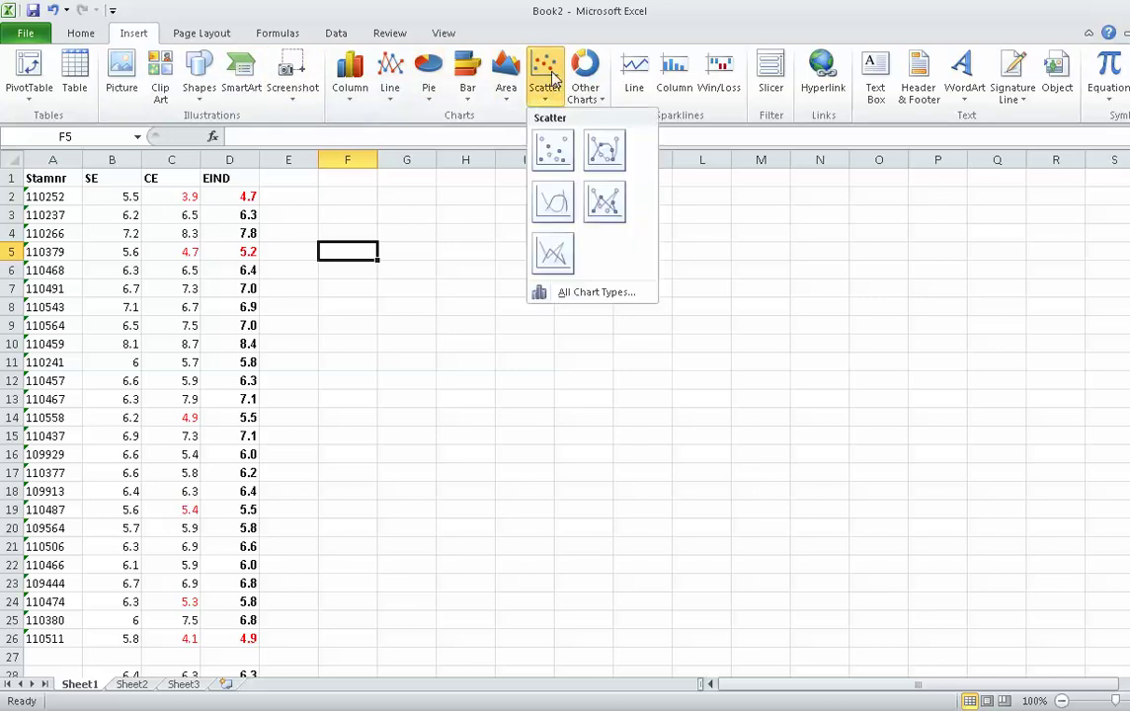
left_click(554, 158)
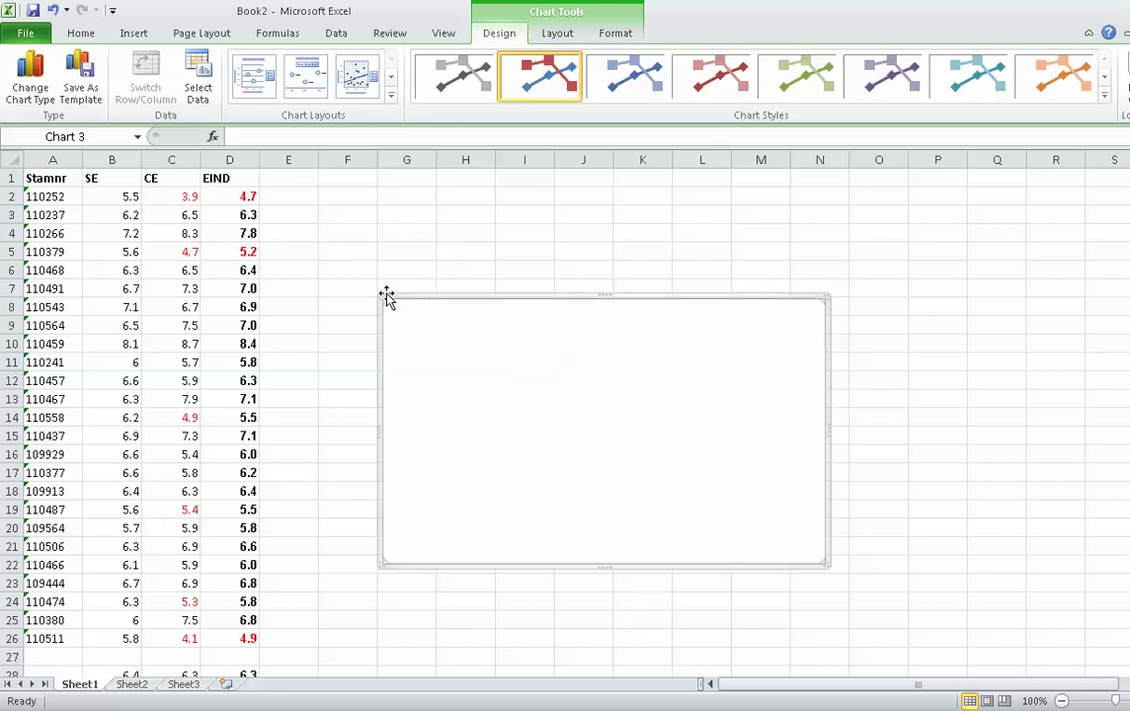
left_click_drag(382, 287, 292, 186)
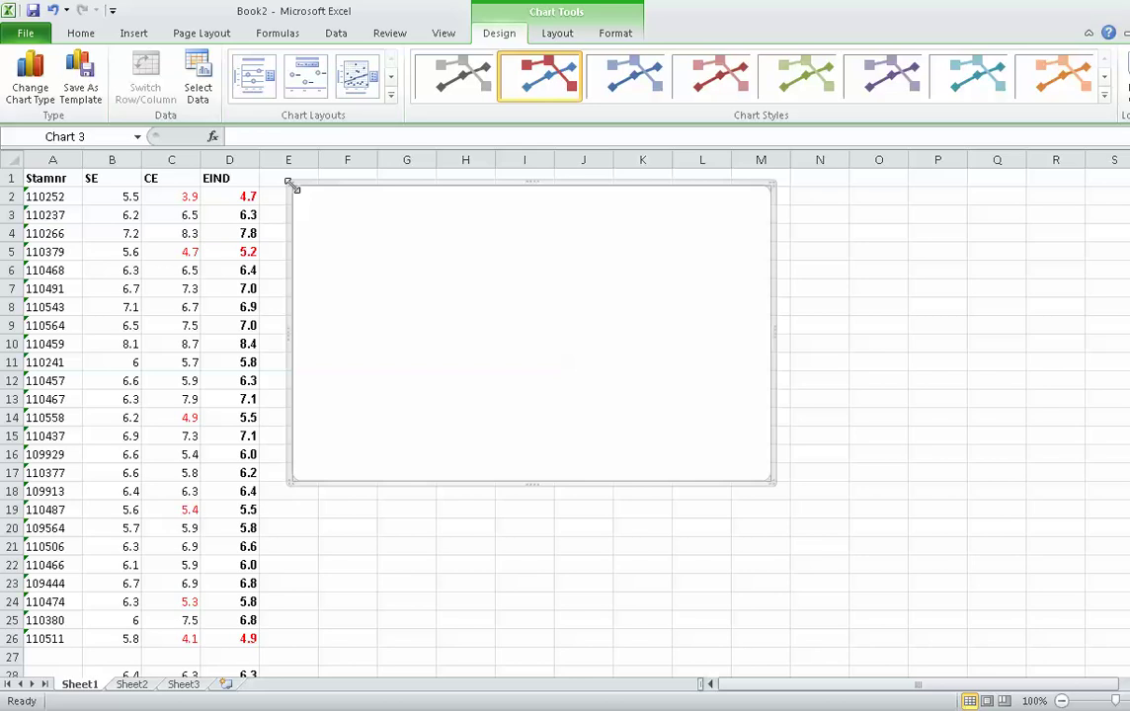
right_click(290, 423)
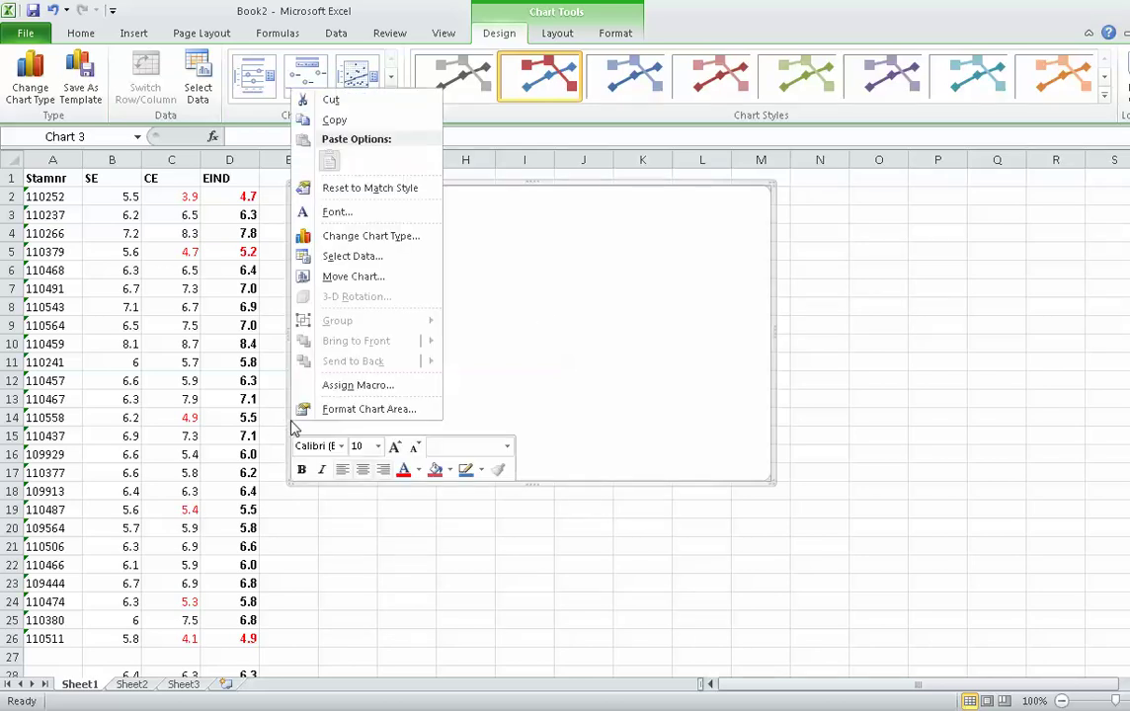
left_click(340, 277)
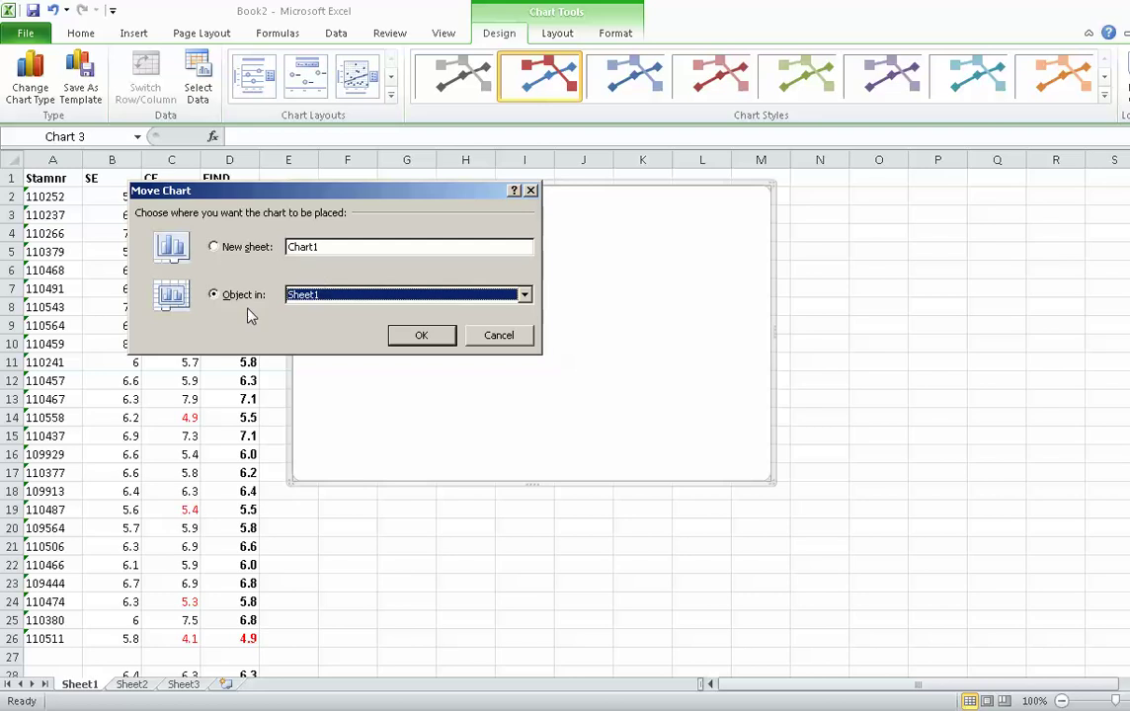
left_click(532, 336)
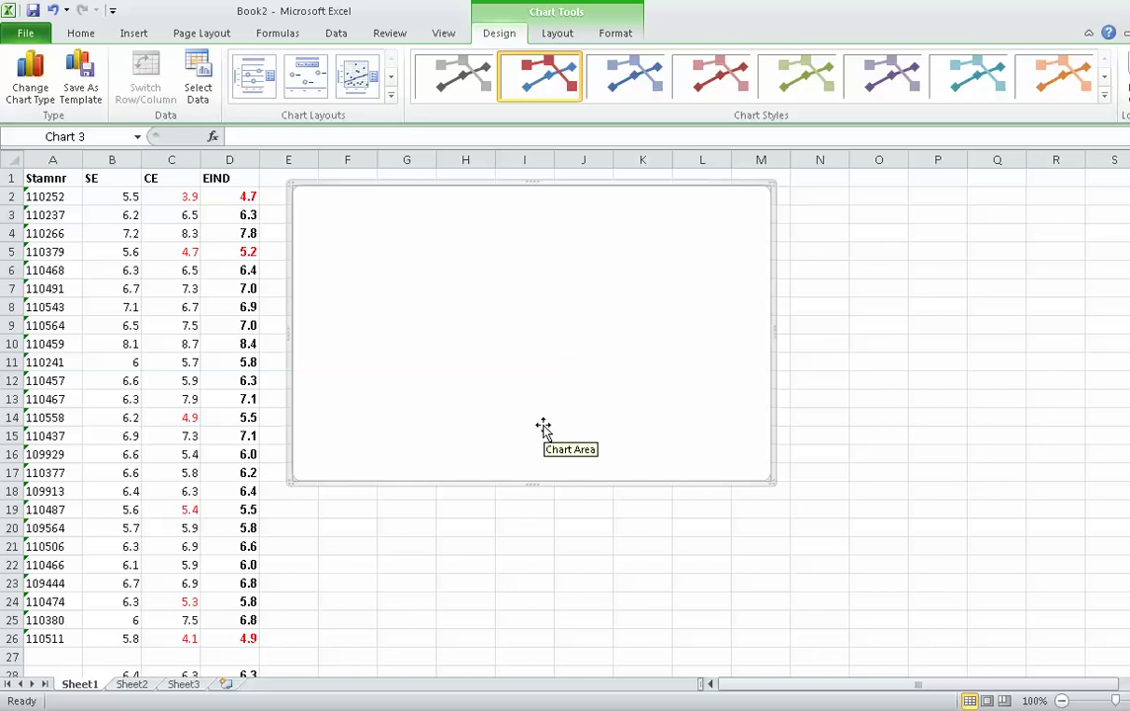
left_click(336, 524)
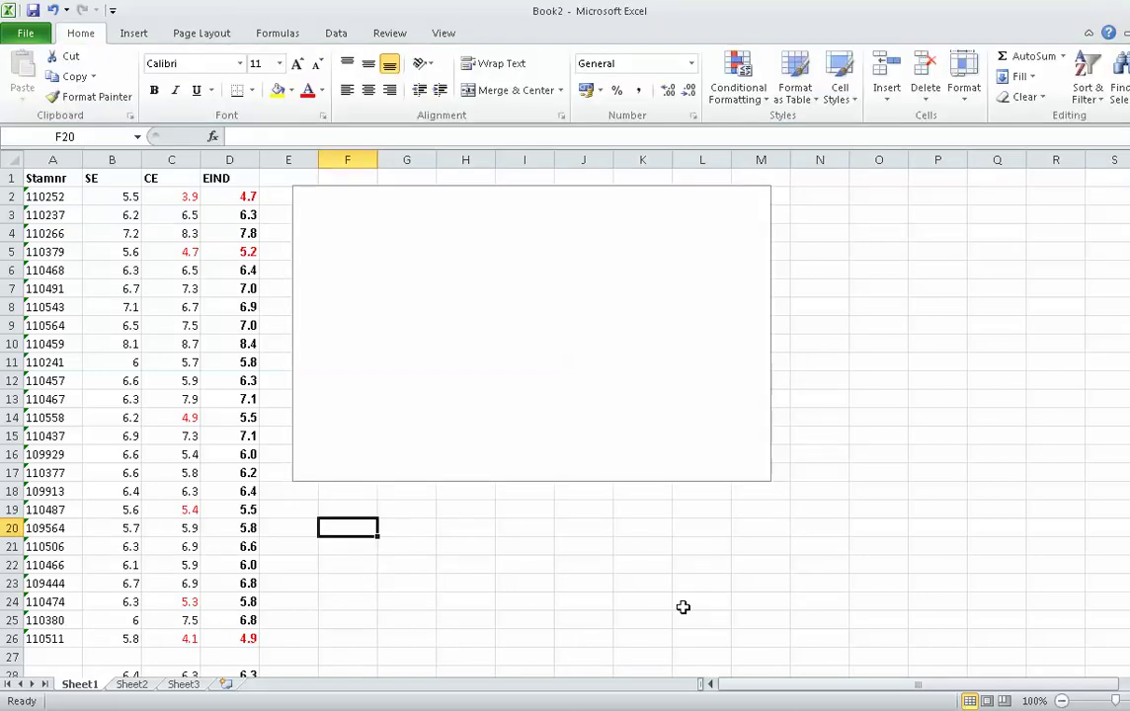
- Enter 'SE versus CE cijfer' in F20, then check cells A26 and B2
type("'")
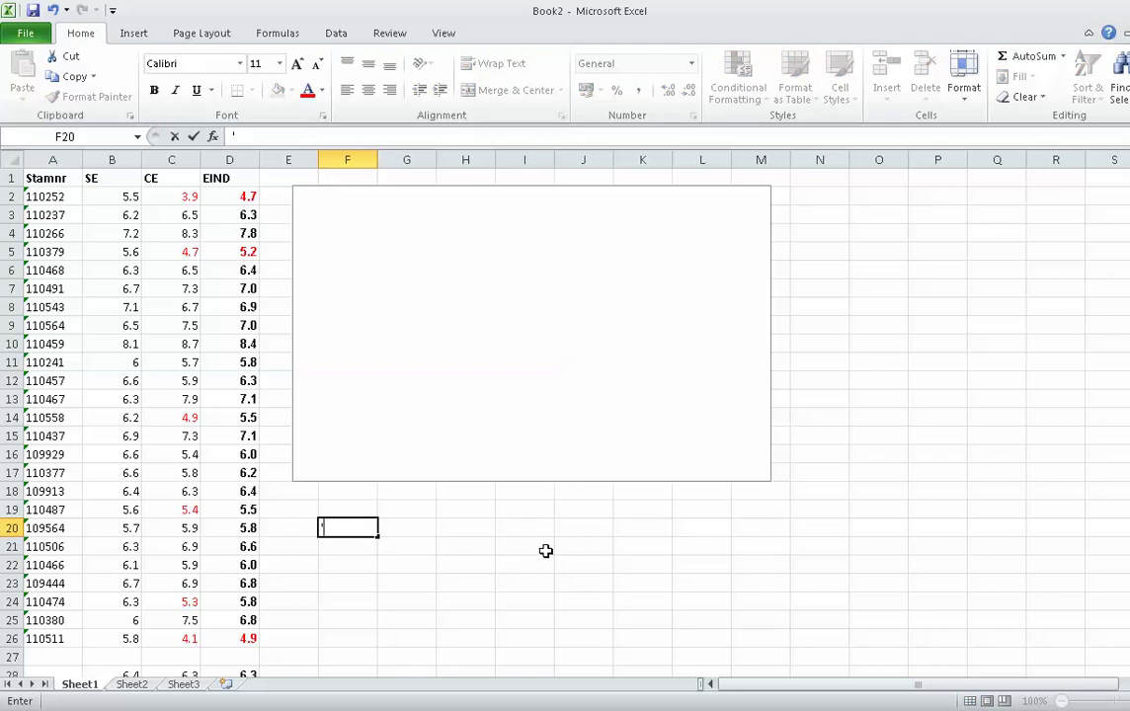
type("S")
type("E versus C")
type("E ")
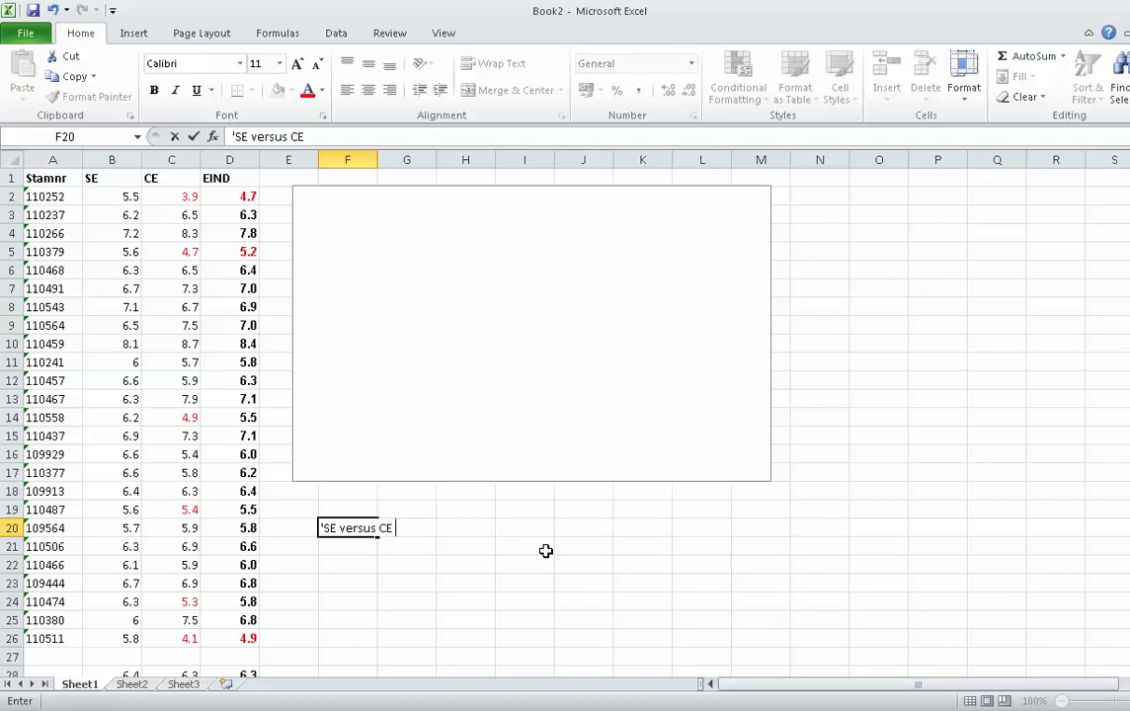
type("cijfer")
key("Return")
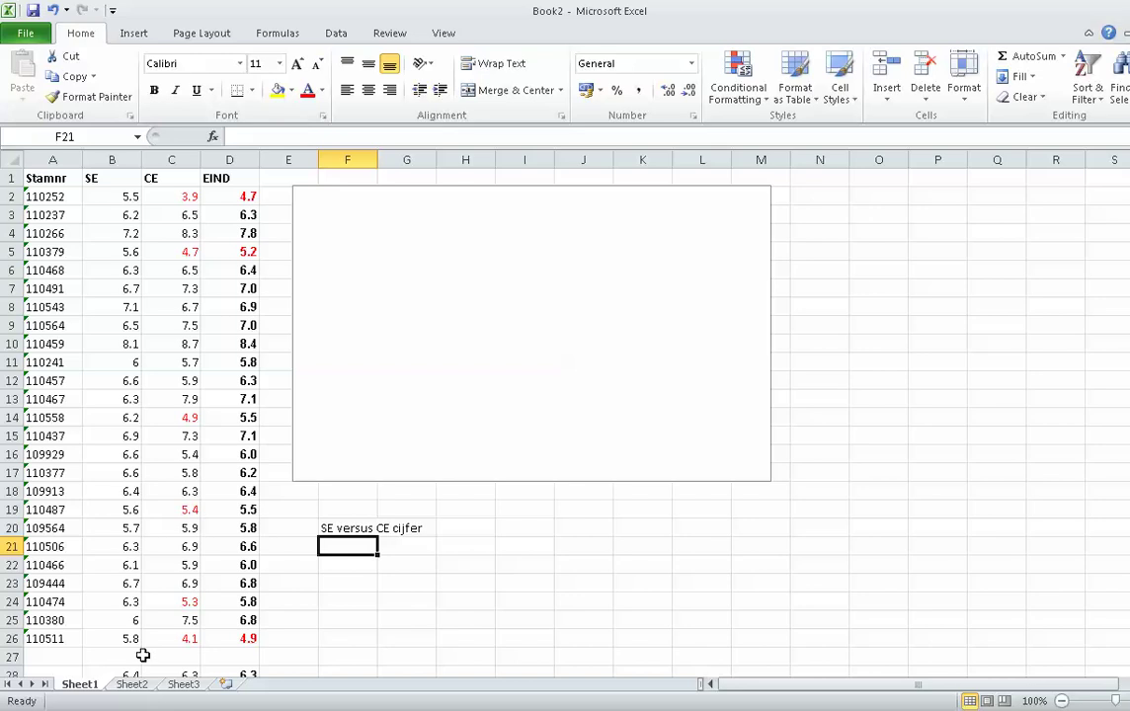
left_click(44, 640)
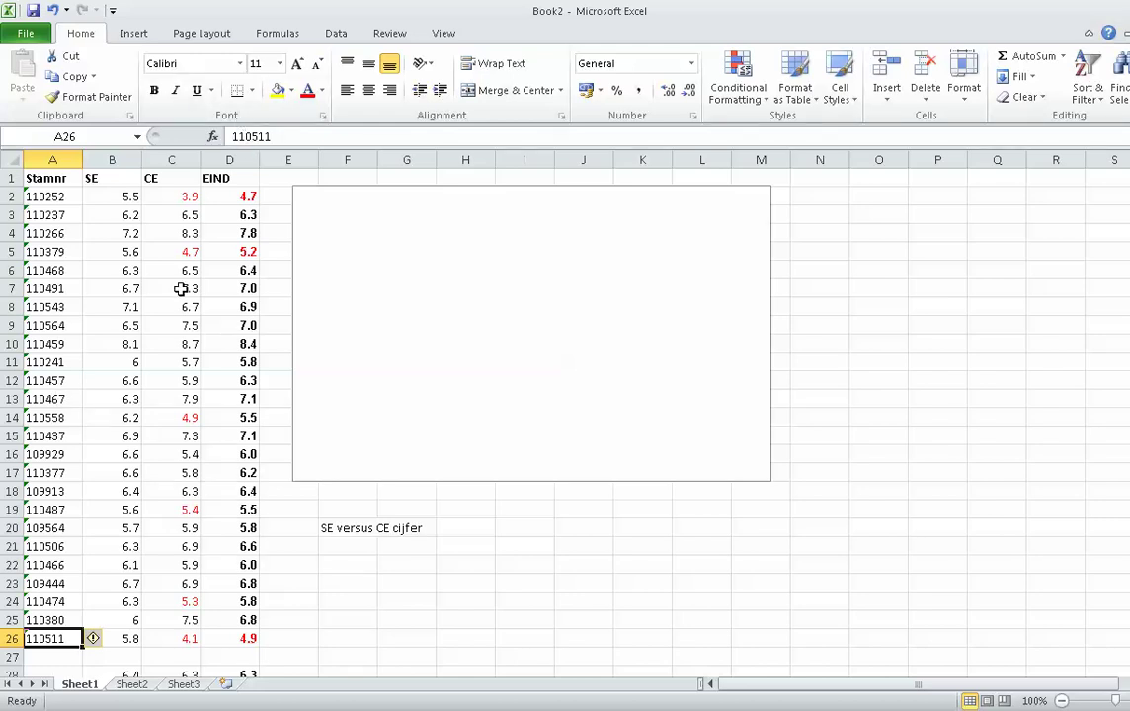
left_click(116, 196)
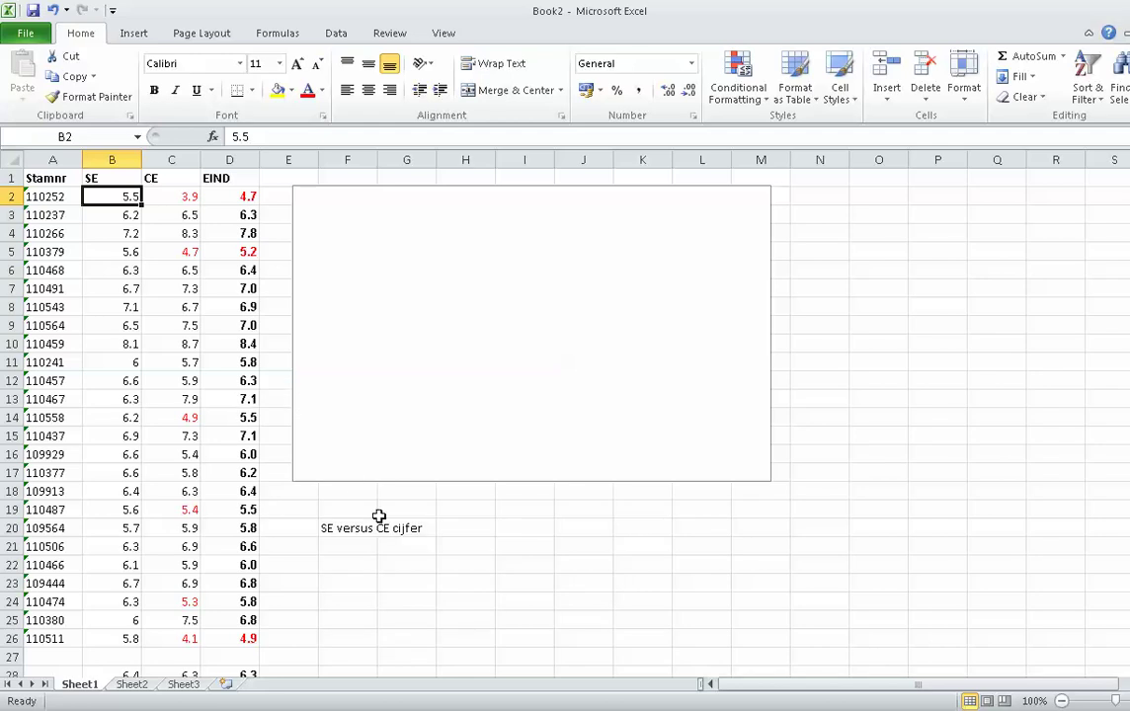
- Via Select Data, add a series named from F20 with X values B2:B26
left_click(385, 464)
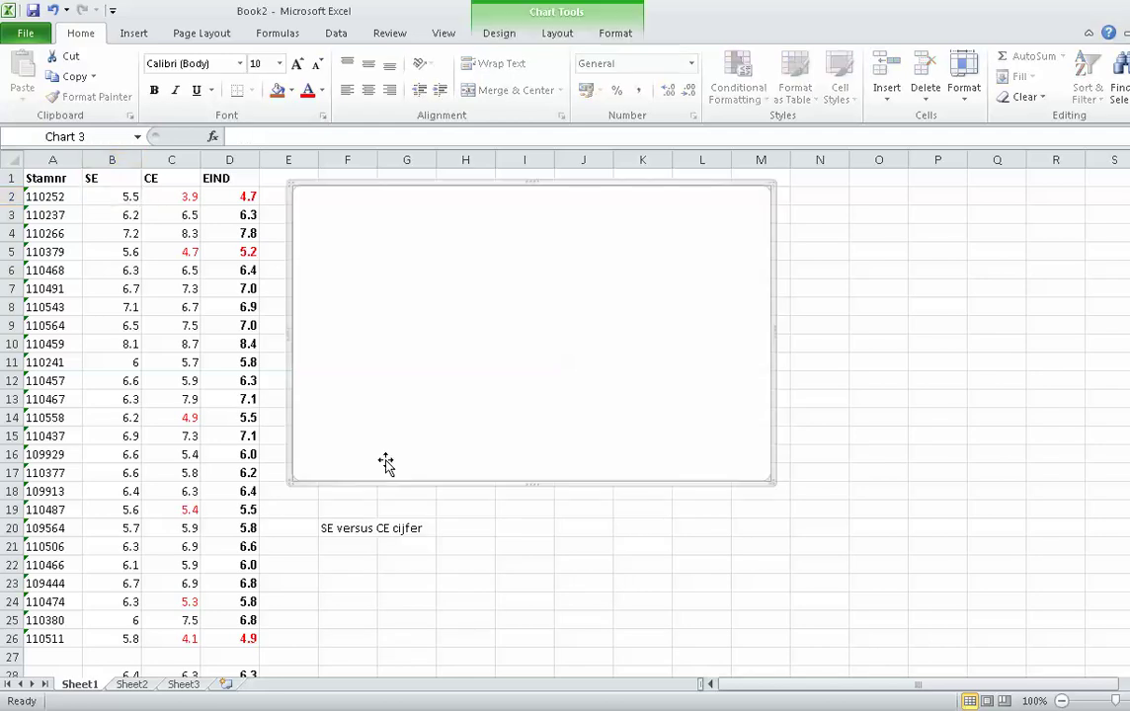
right_click(366, 339)
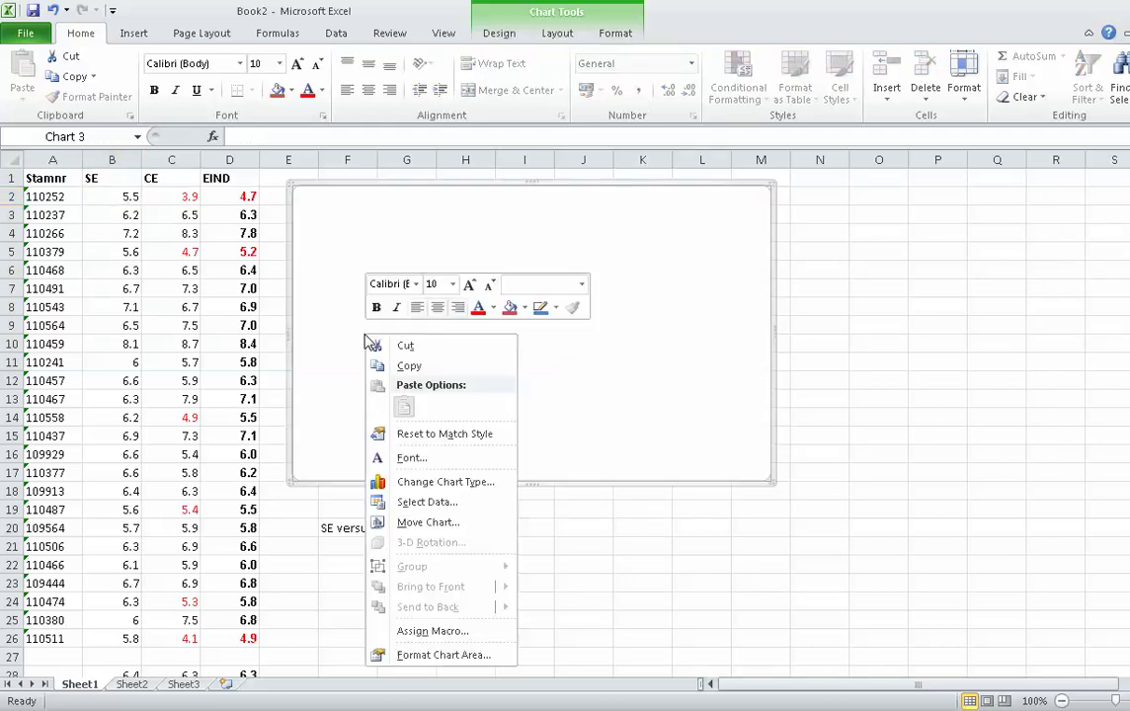
left_click(419, 504)
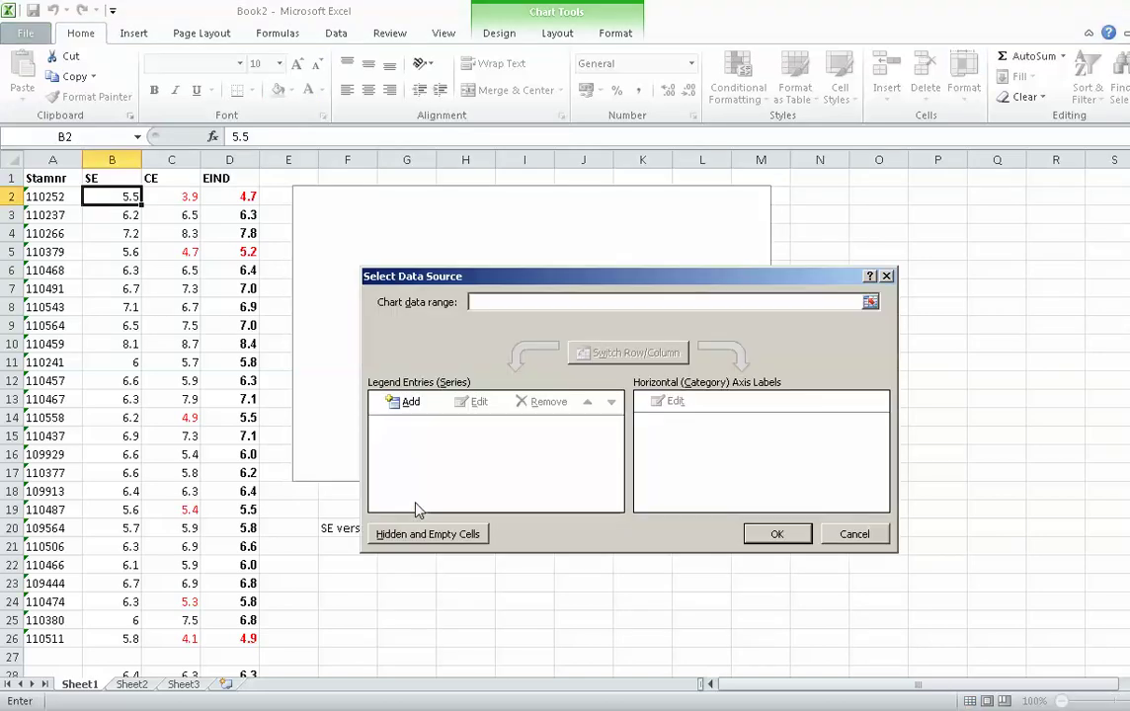
left_click(399, 402)
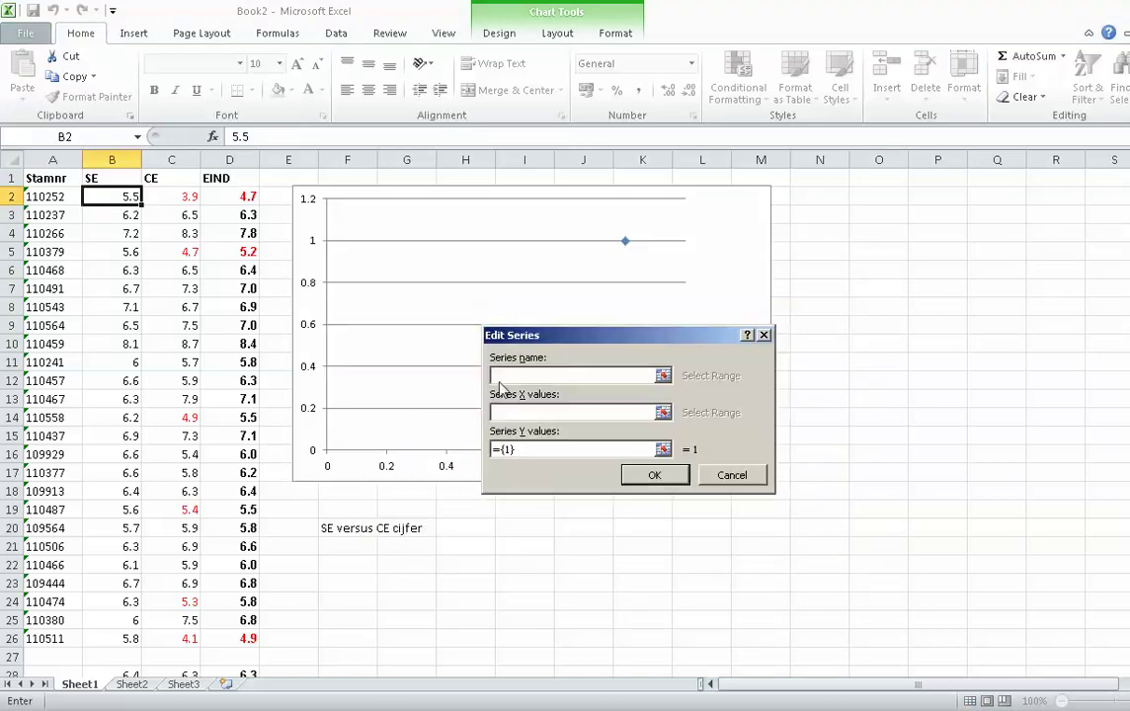
left_click(342, 529)
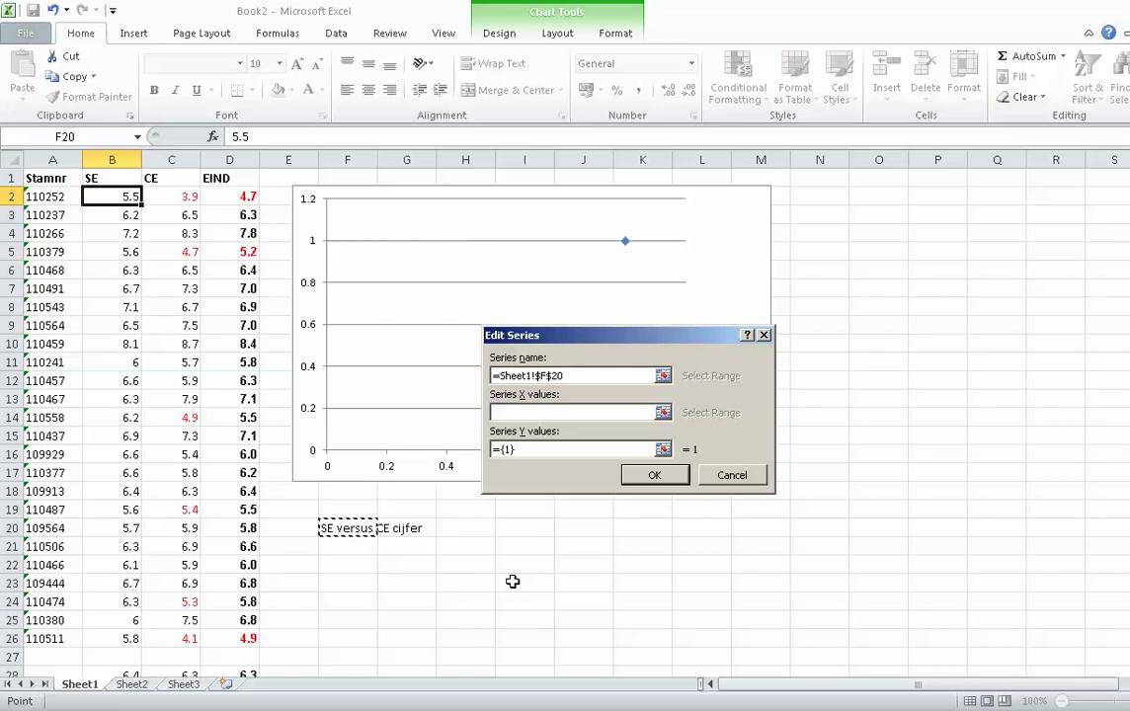
left_click(520, 413)
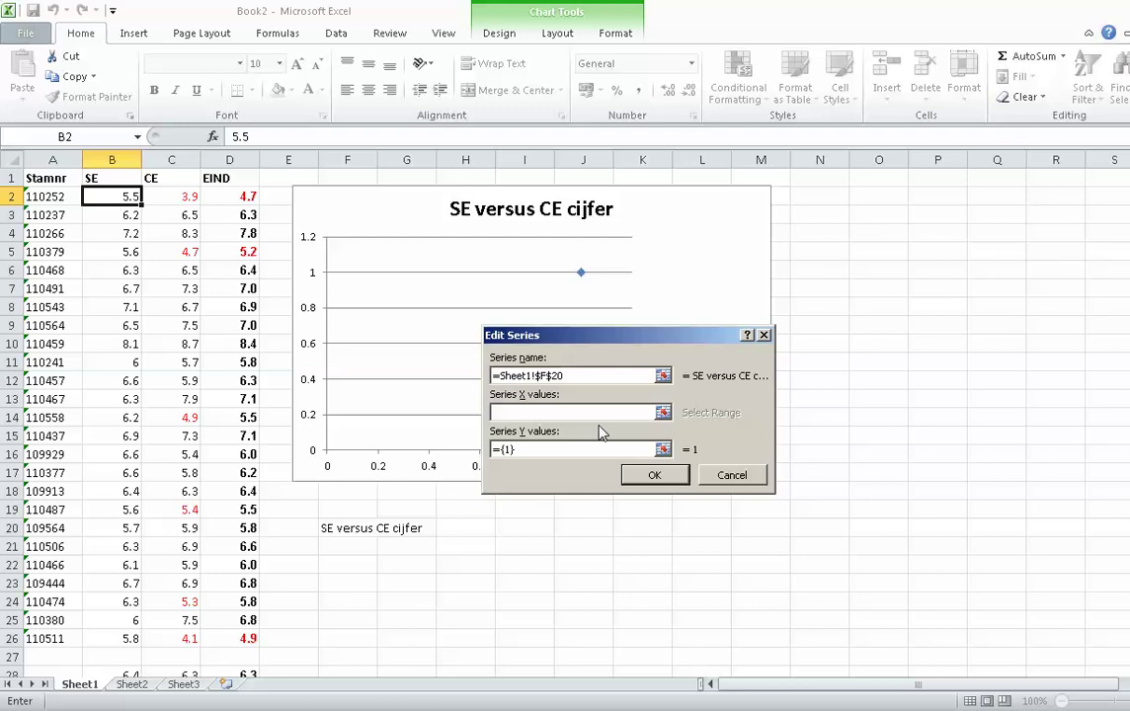
type("=")
left_click_drag(104, 196, 106, 642)
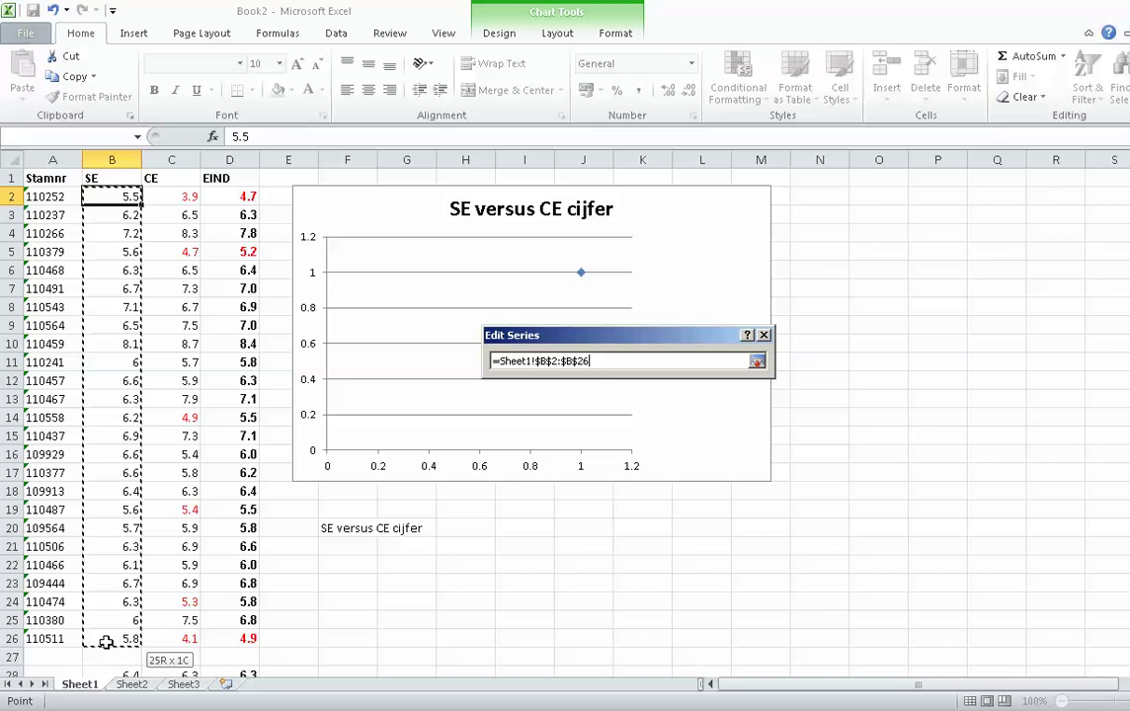
left_click_drag(106, 642, 106, 642)
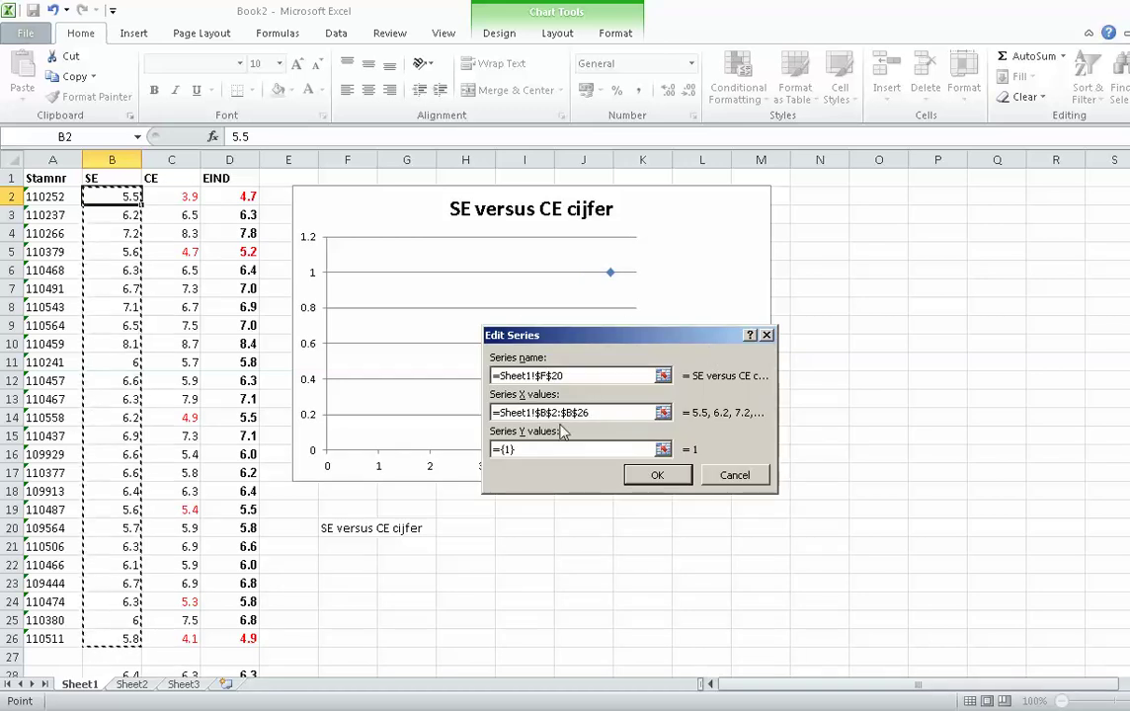
left_click_drag(518, 450, 498, 449)
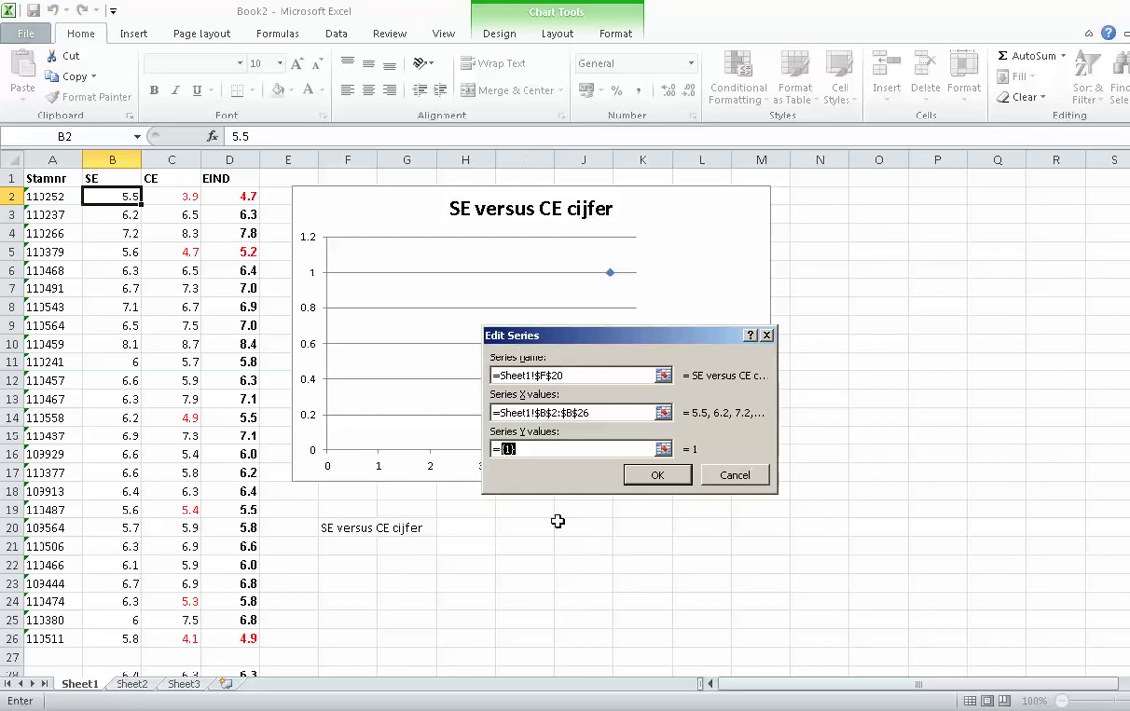
- Set the series Y values to C2:C26 and confirm both data dialogs
key("BackSpace")
mouse_move(163, 194)
left_mouse_down()
mouse_move(181, 393)
mouse_move(177, 635)
left_mouse_up()
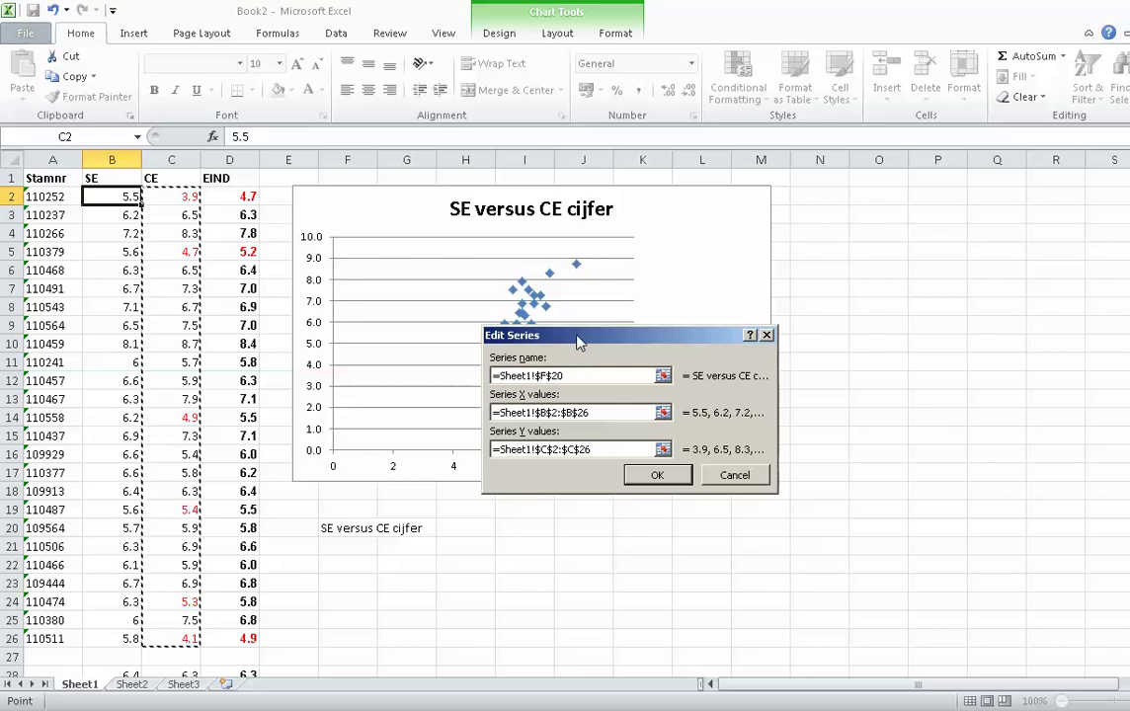
left_click_drag(578, 340, 534, 505)
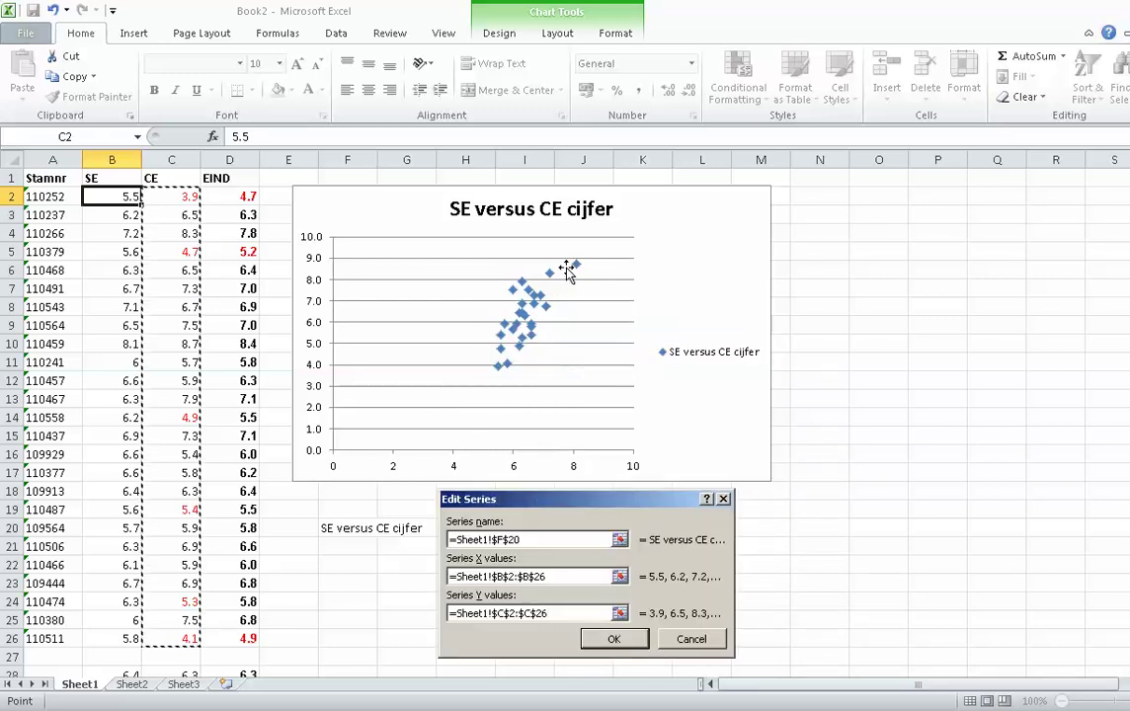
left_click(613, 640)
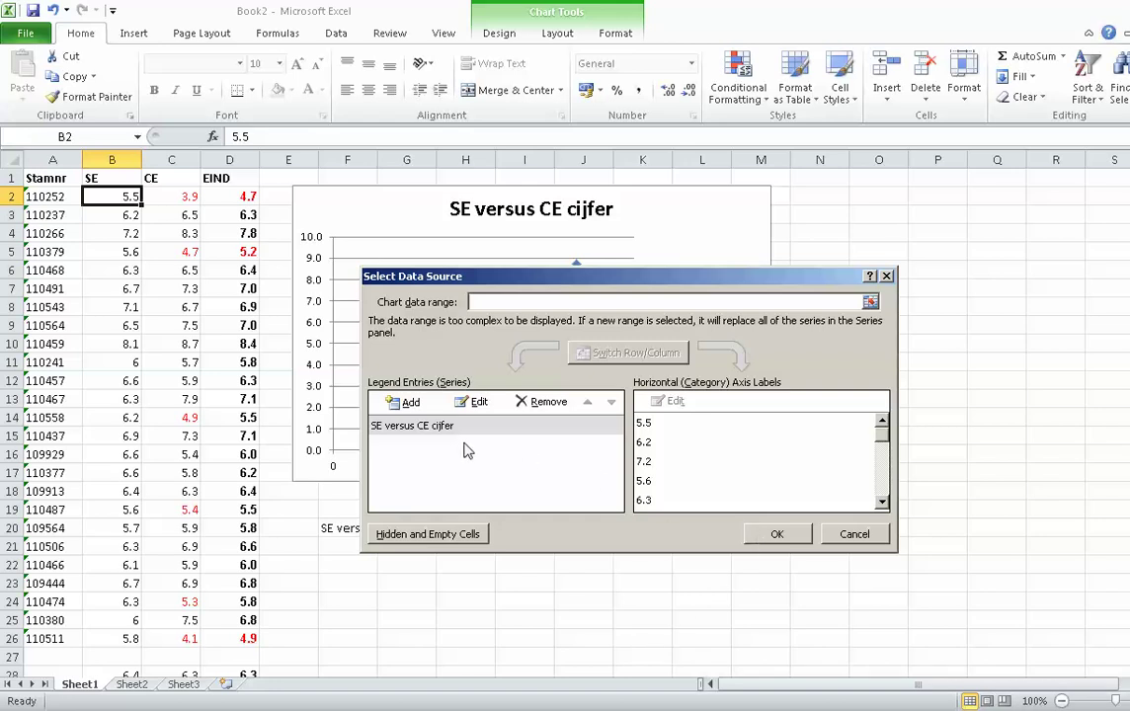
left_click(779, 536)
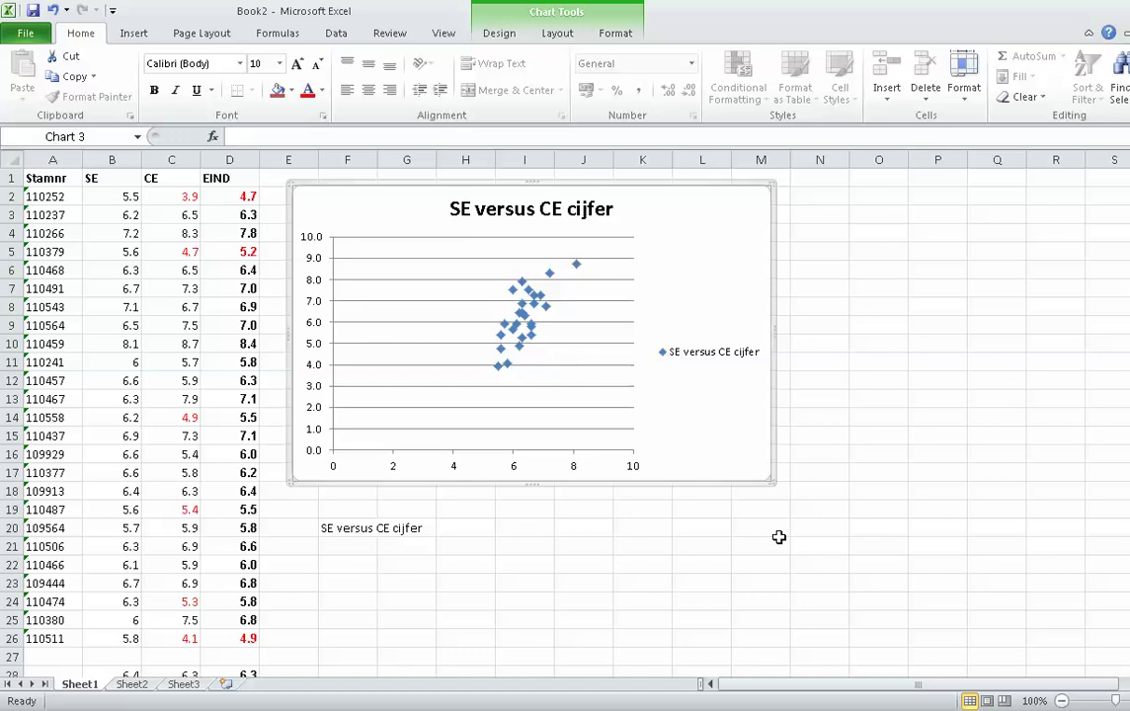
left_click(715, 357)
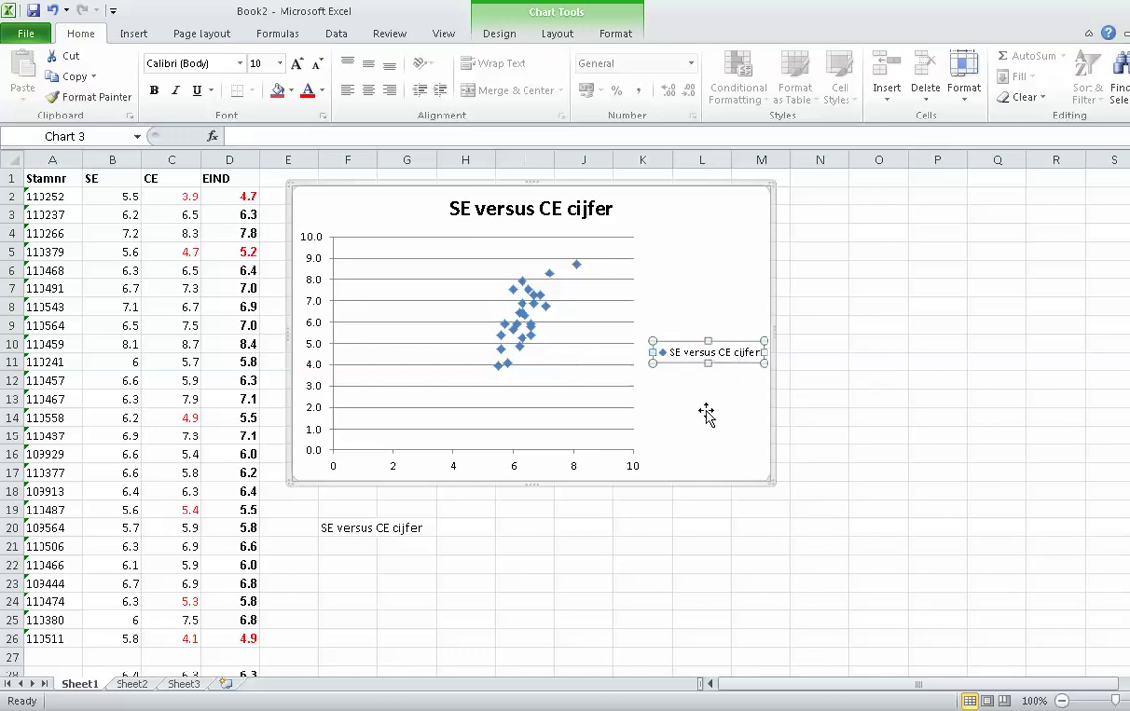
- Delete the chart legend, dismissing the accidentally opened Format Chart Area dialog
left_click(711, 367)
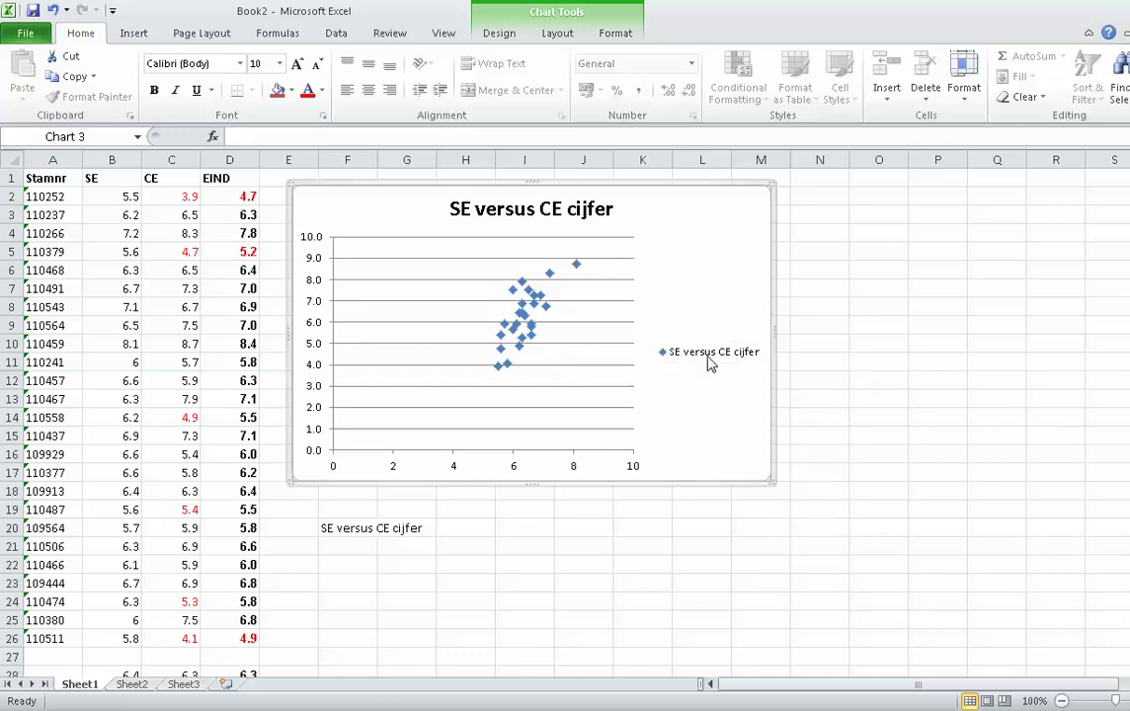
left_click(708, 362)
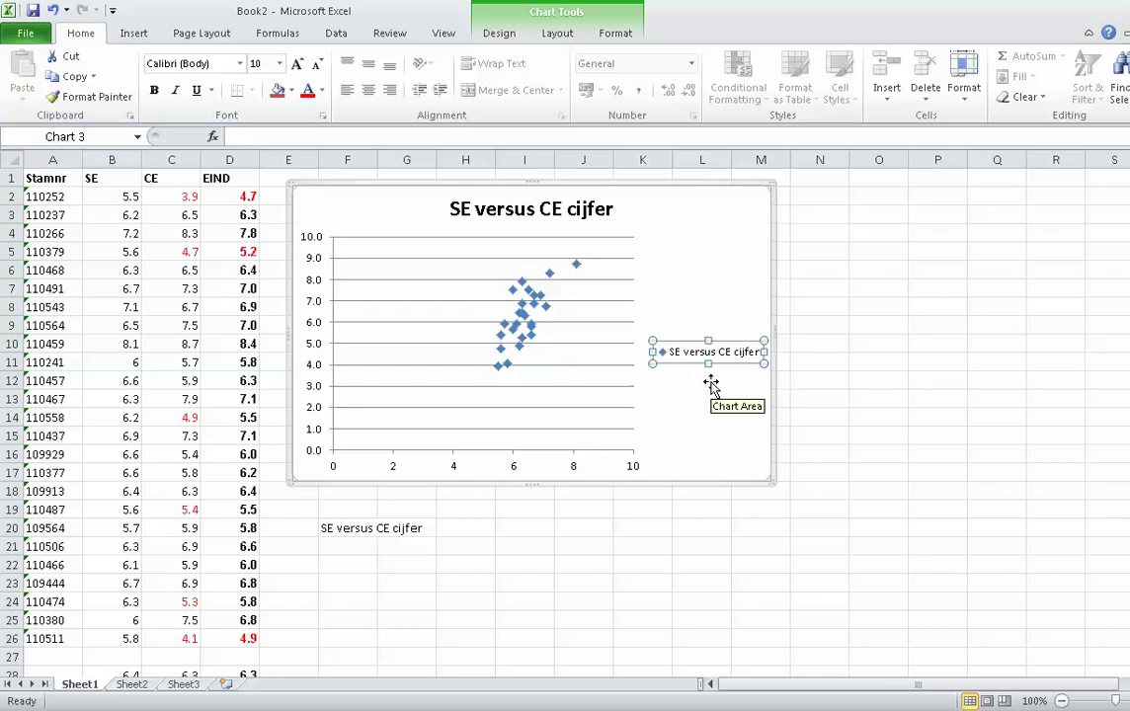
key("Delete")
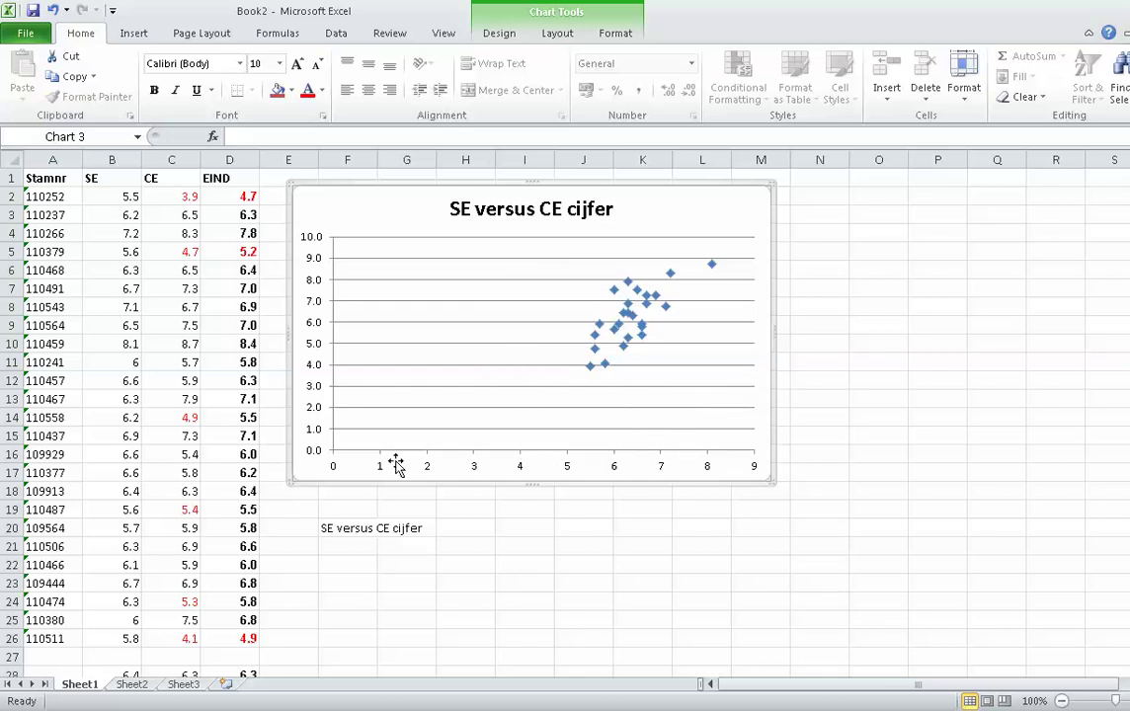
left_click(576, 455)
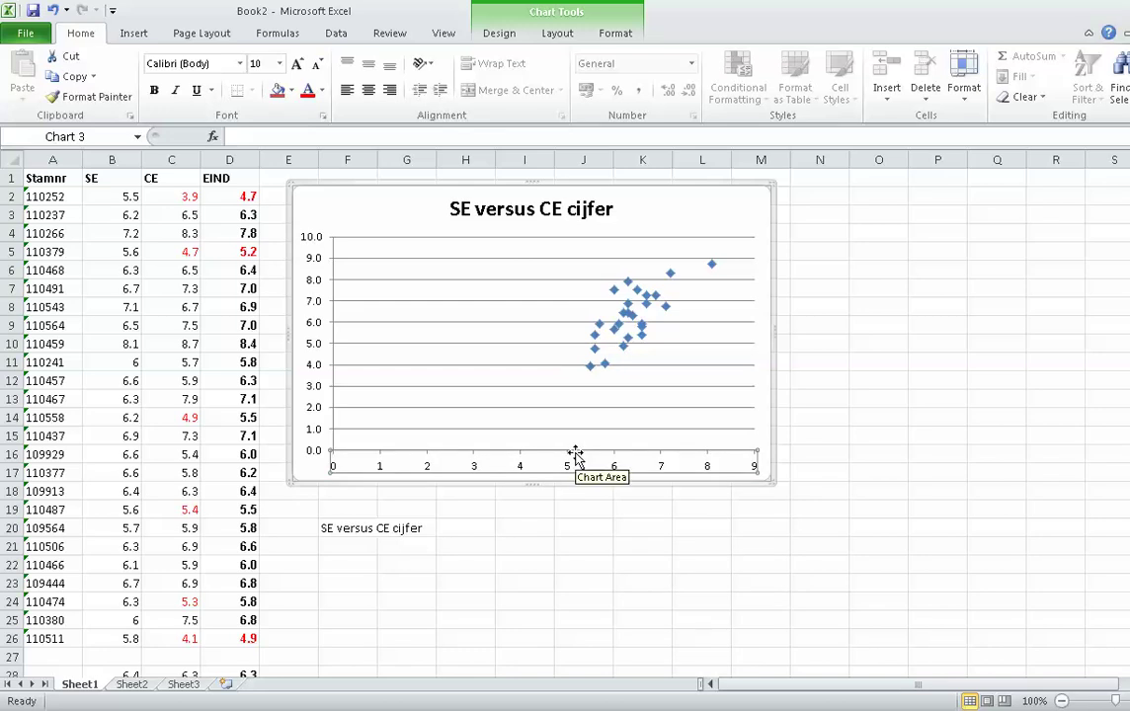
key("Escape")
double_click(576, 455)
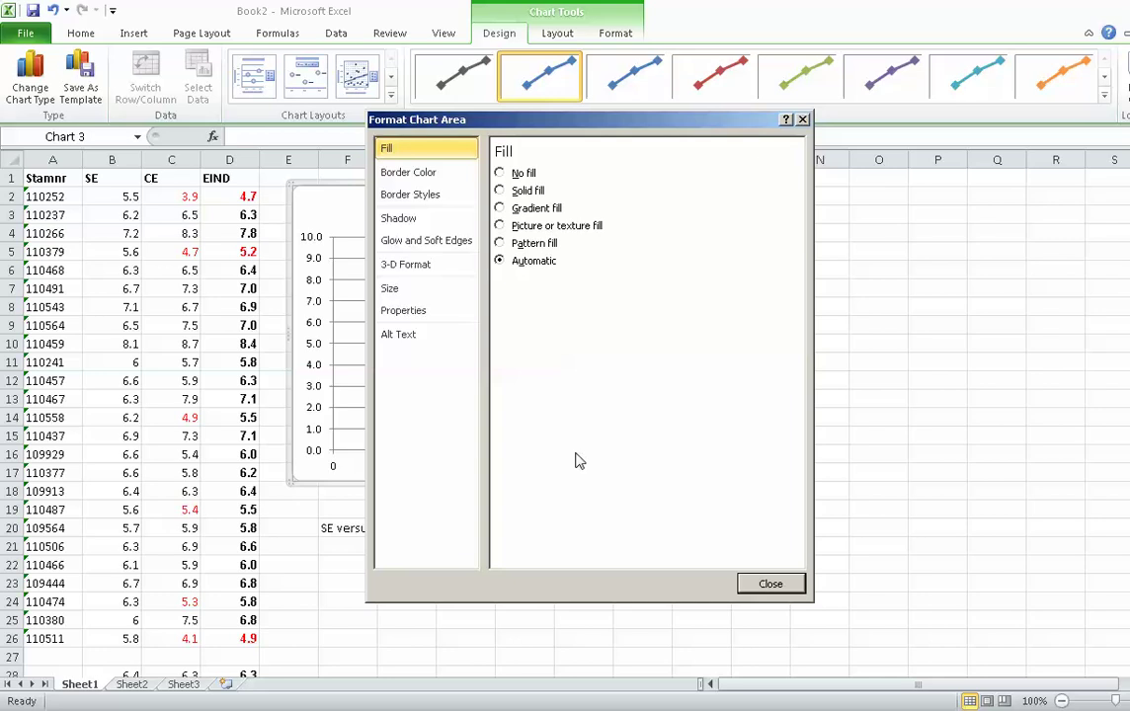
left_click(788, 585)
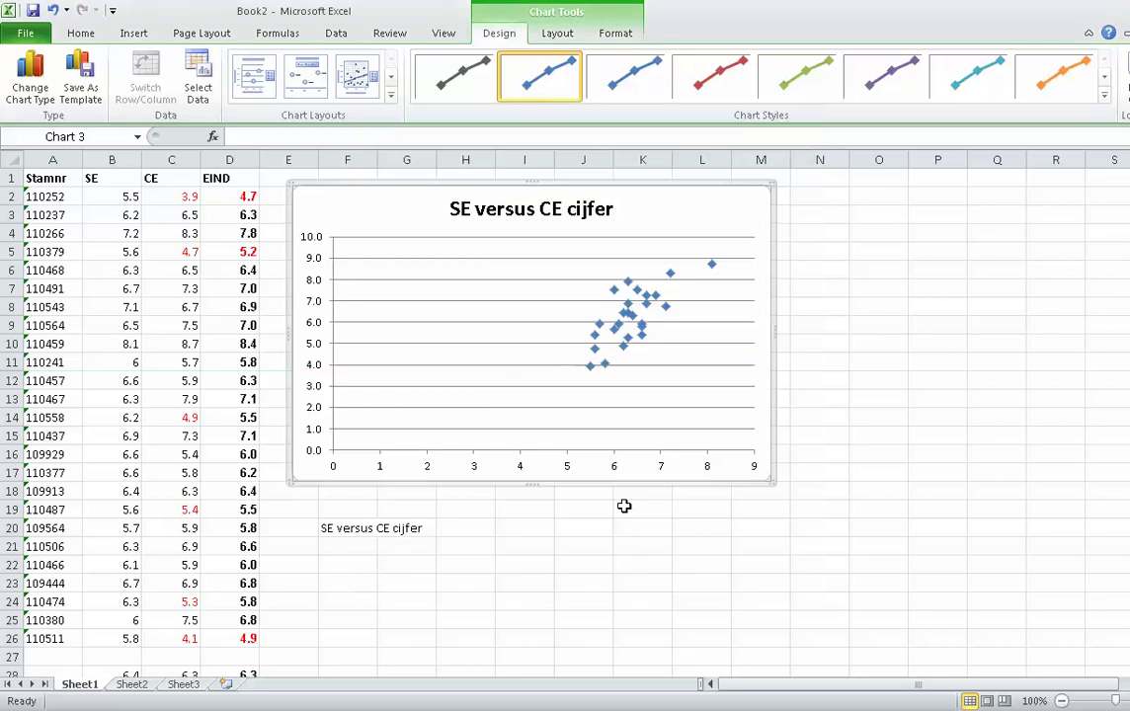
- Set the horizontal axis minimum to a fixed 5 in Format Axis
left_click(522, 461)
right_click(522, 461)
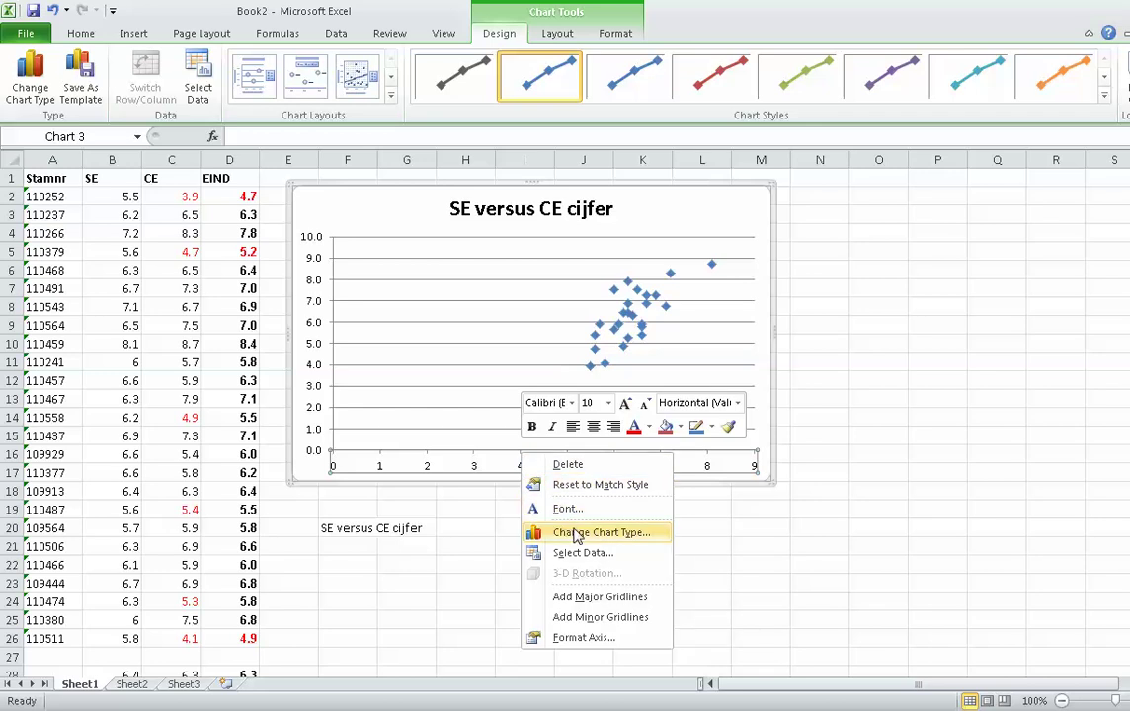
left_click(594, 639)
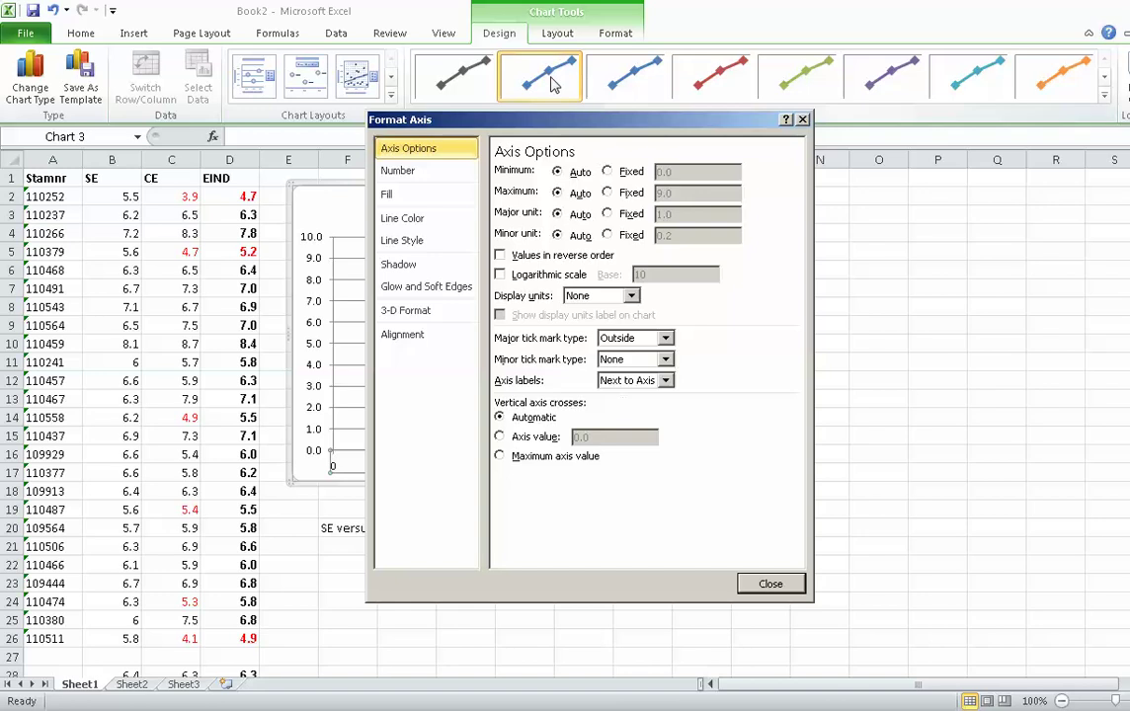
mouse_move(524, 125)
left_mouse_down()
mouse_move(810, 102)
mouse_move(835, 111)
left_mouse_up()
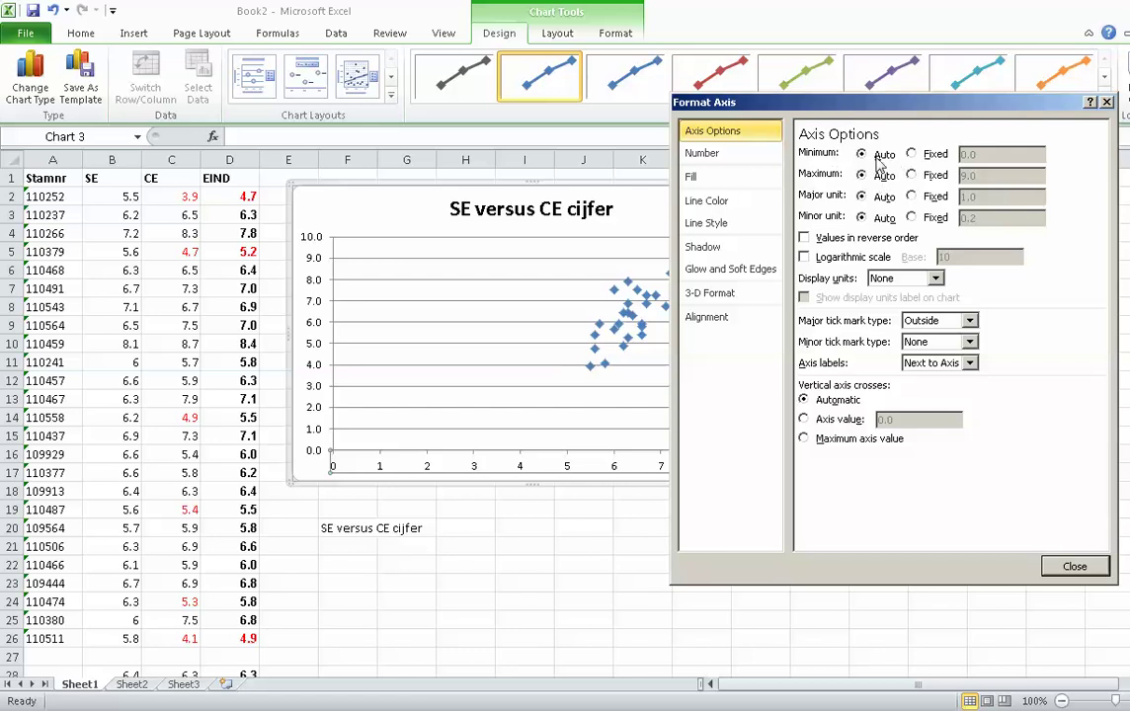
left_click(911, 154)
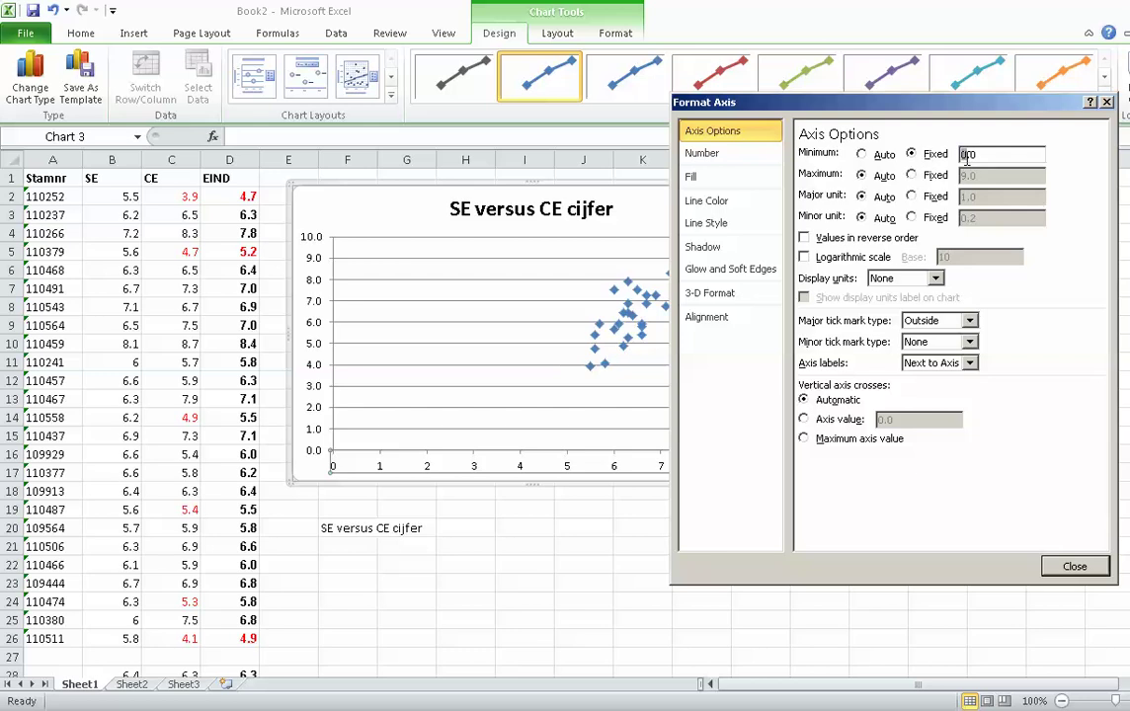
type("5")
left_click(1073, 567)
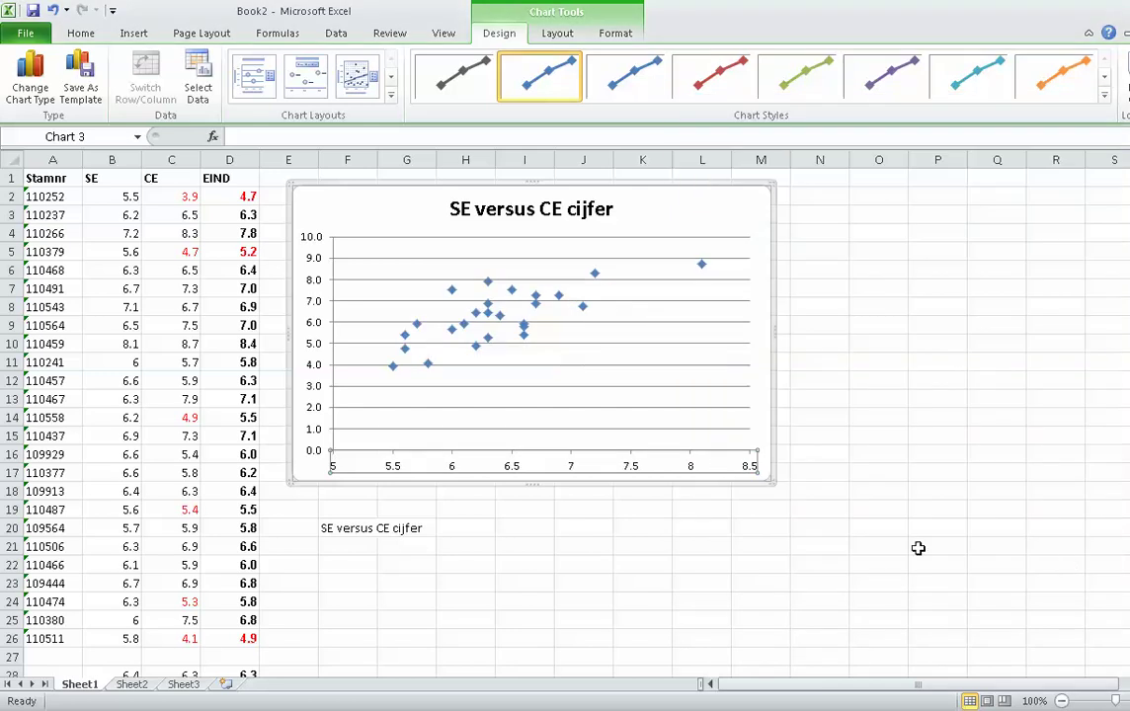
left_click(333, 373)
- Set the vertical axis minimum to a fixed 3.0 in Format Axis
right_click(333, 372)
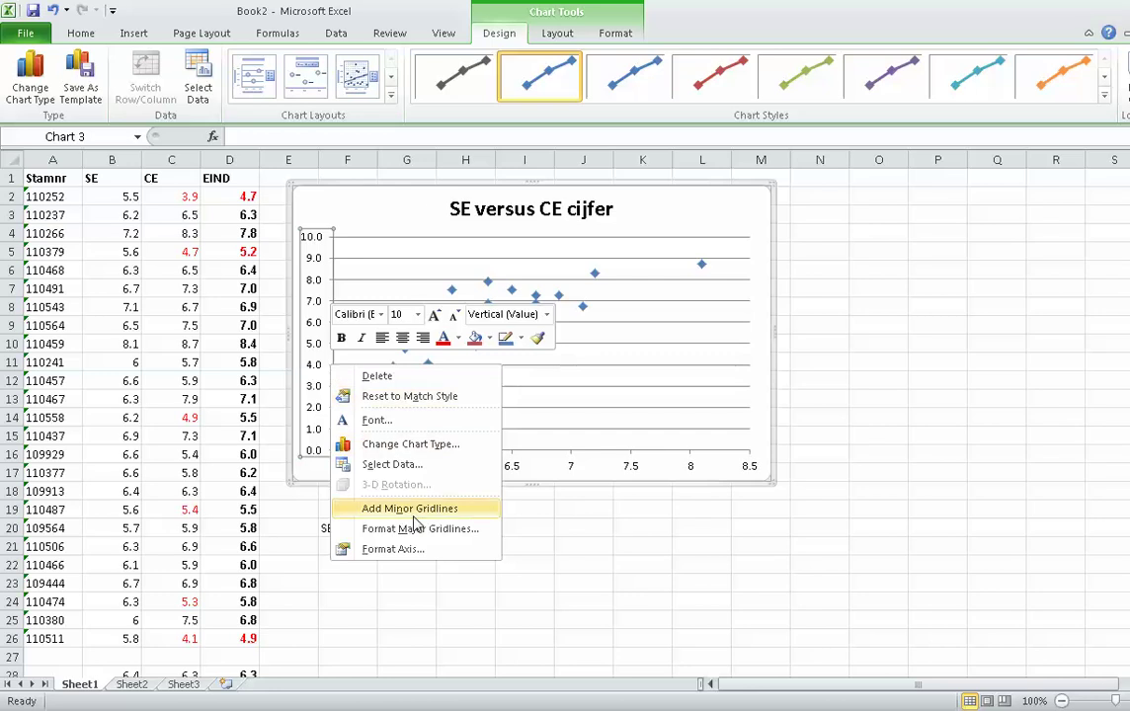
left_click(399, 549)
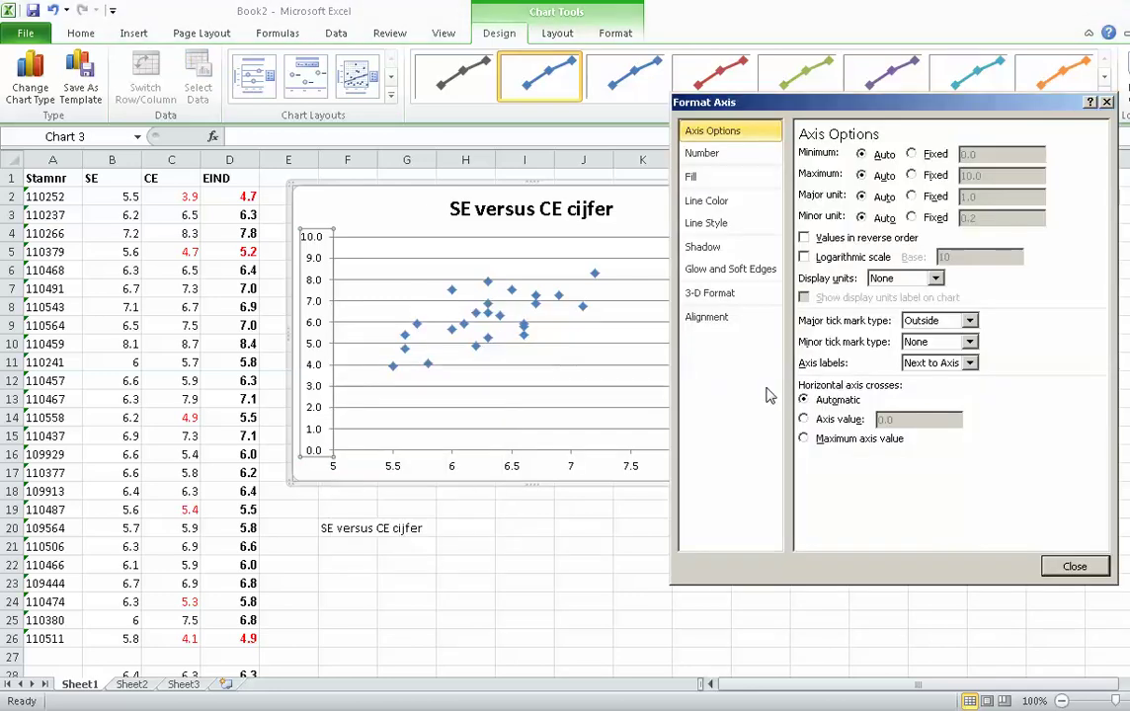
left_click(911, 154)
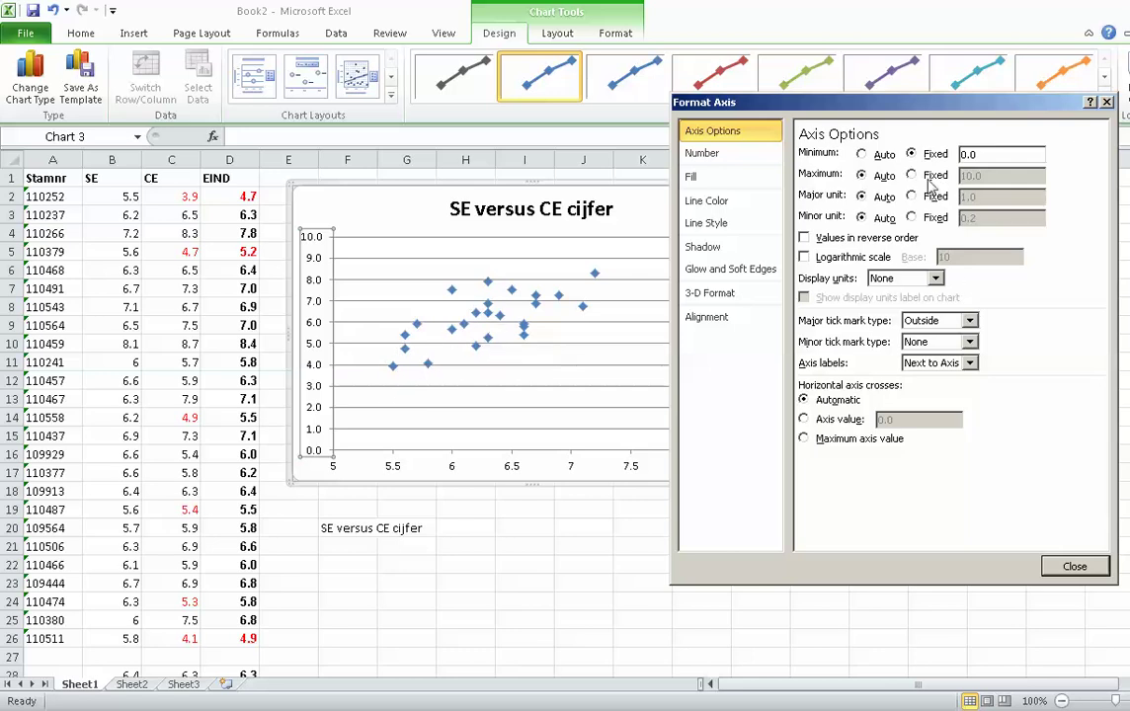
left_click(968, 154)
left_click(1073, 567)
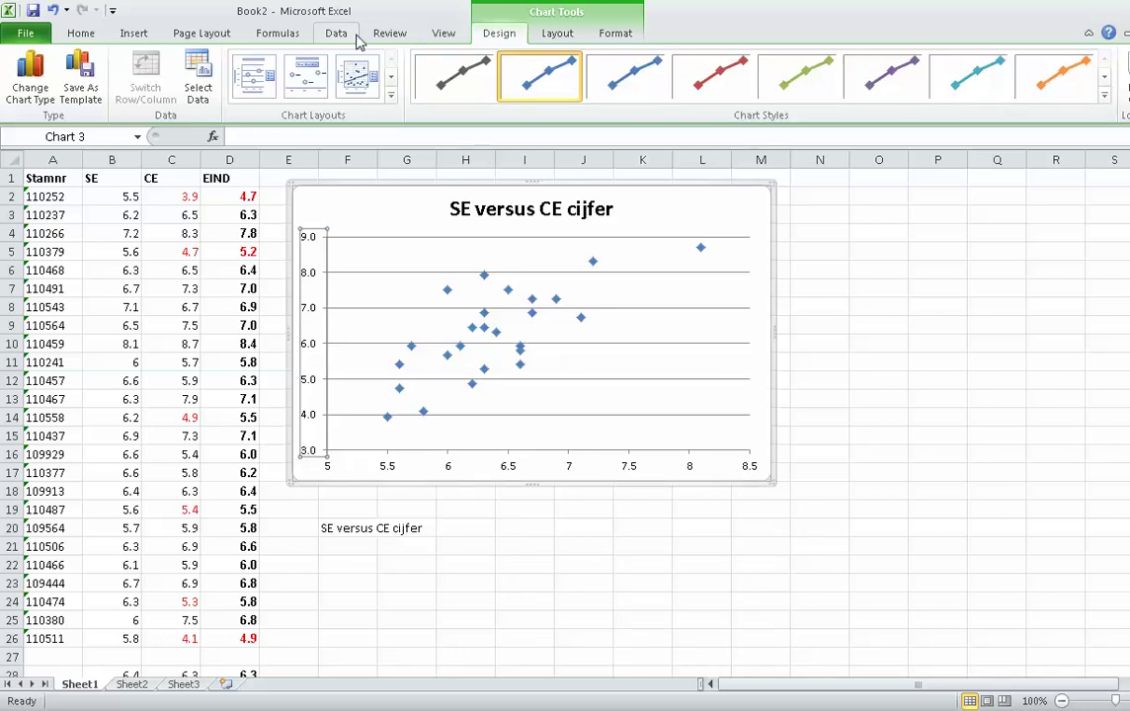
- Add a title below the horizontal axis reading 'SE cijfer'
left_click(559, 35)
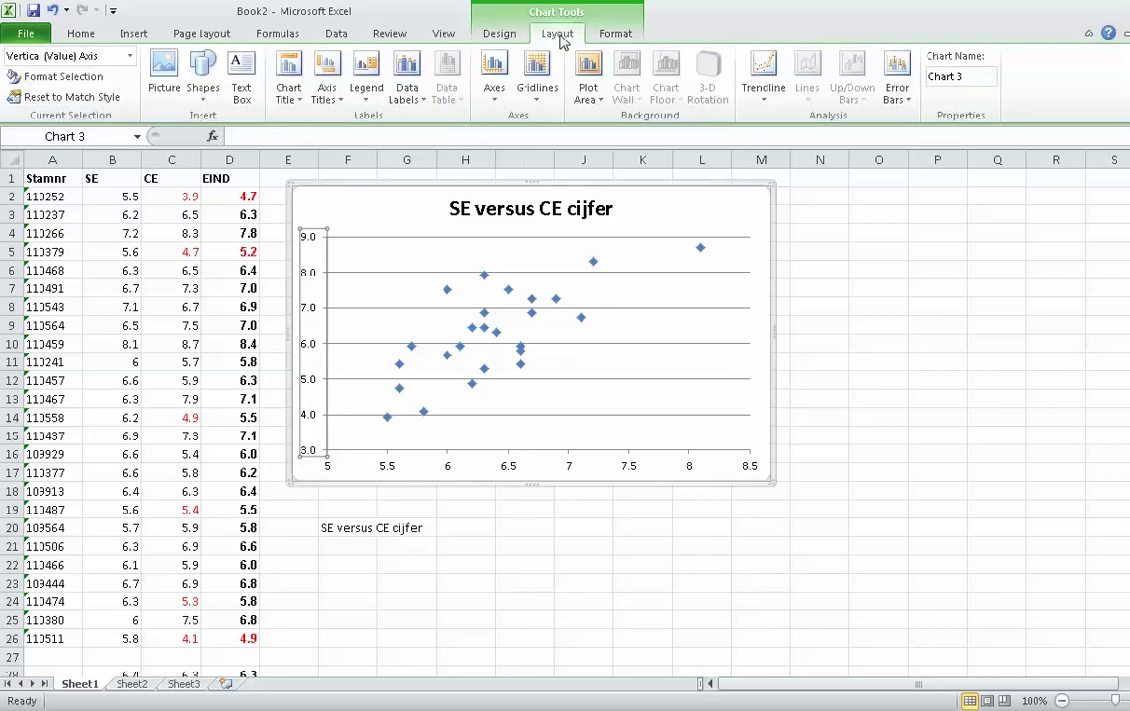
left_click(336, 98)
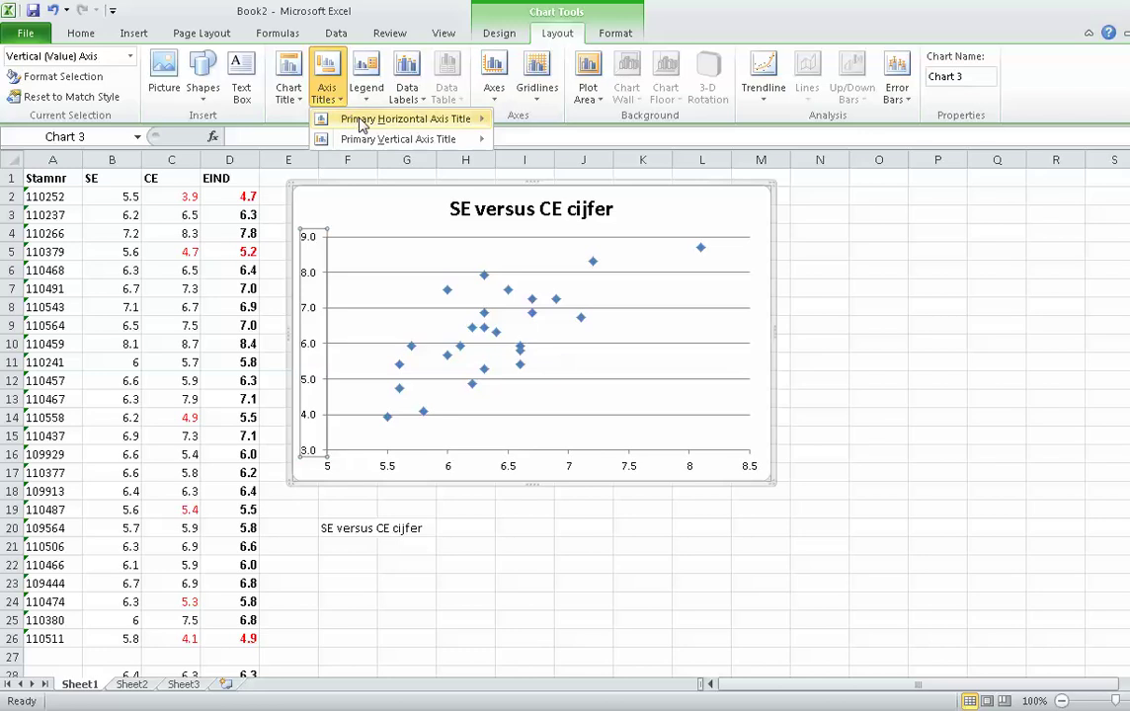
mouse_move(405, 118)
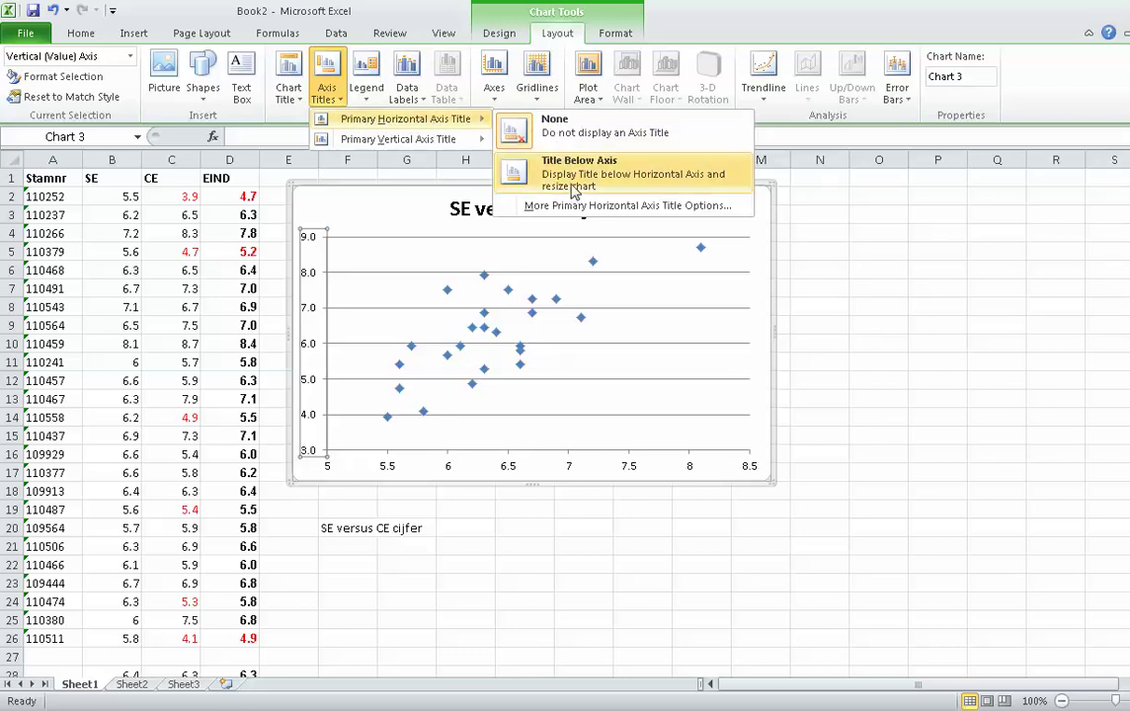
left_click(573, 181)
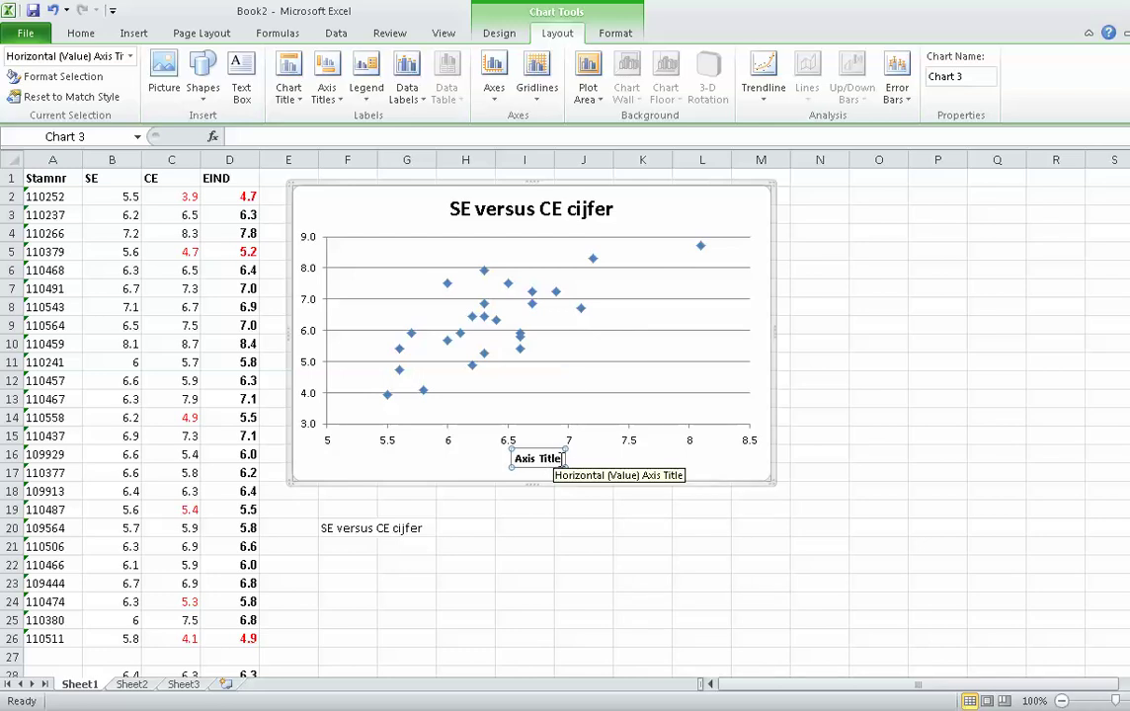
triple_click(561, 458)
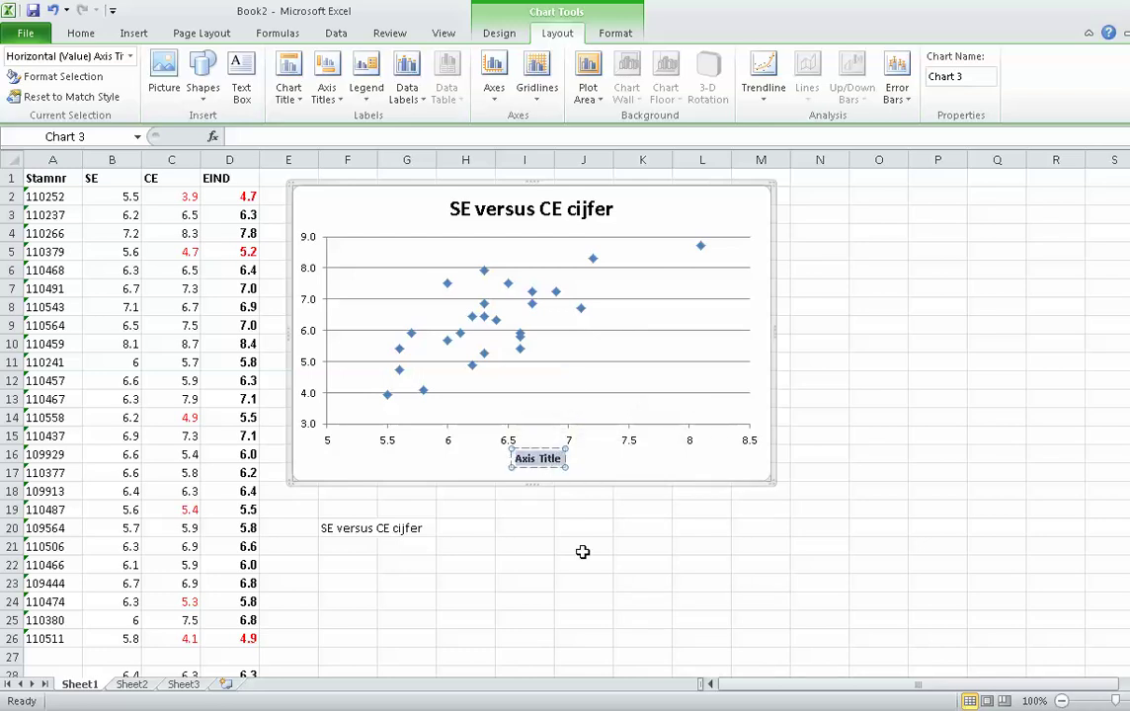
type("SE")
type(" cijfer")
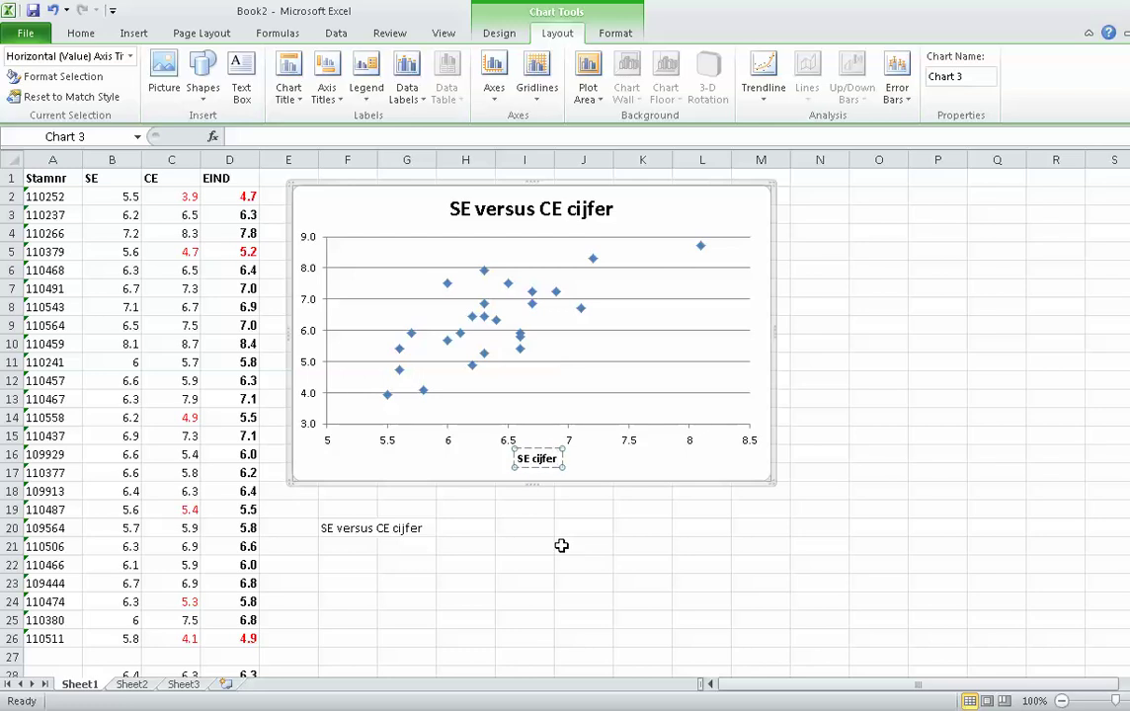
left_click(532, 511)
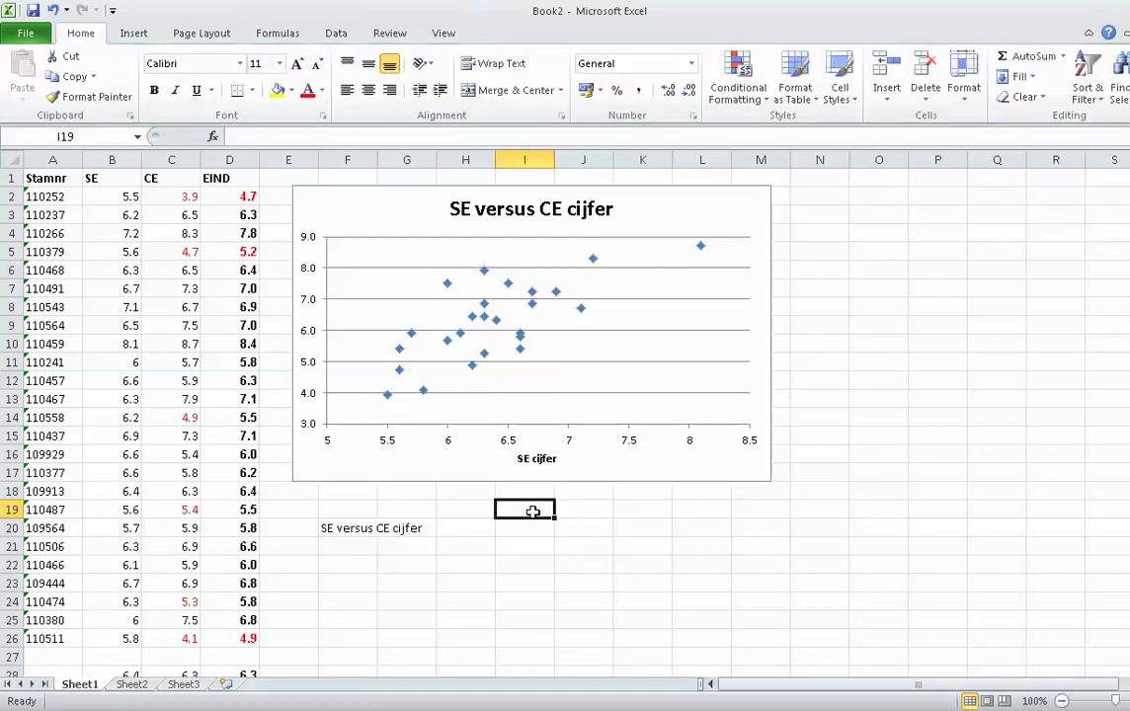
- Add a rotated vertical axis title reading 'CE cijfer'
left_click(453, 209)
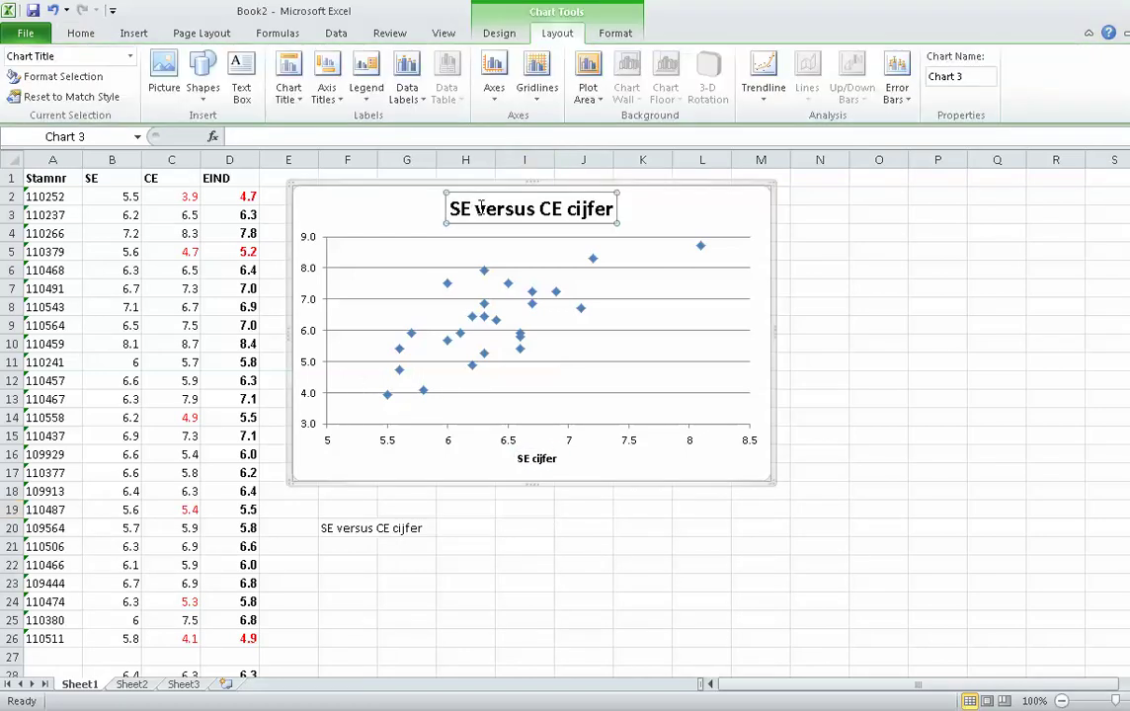
left_click(405, 197)
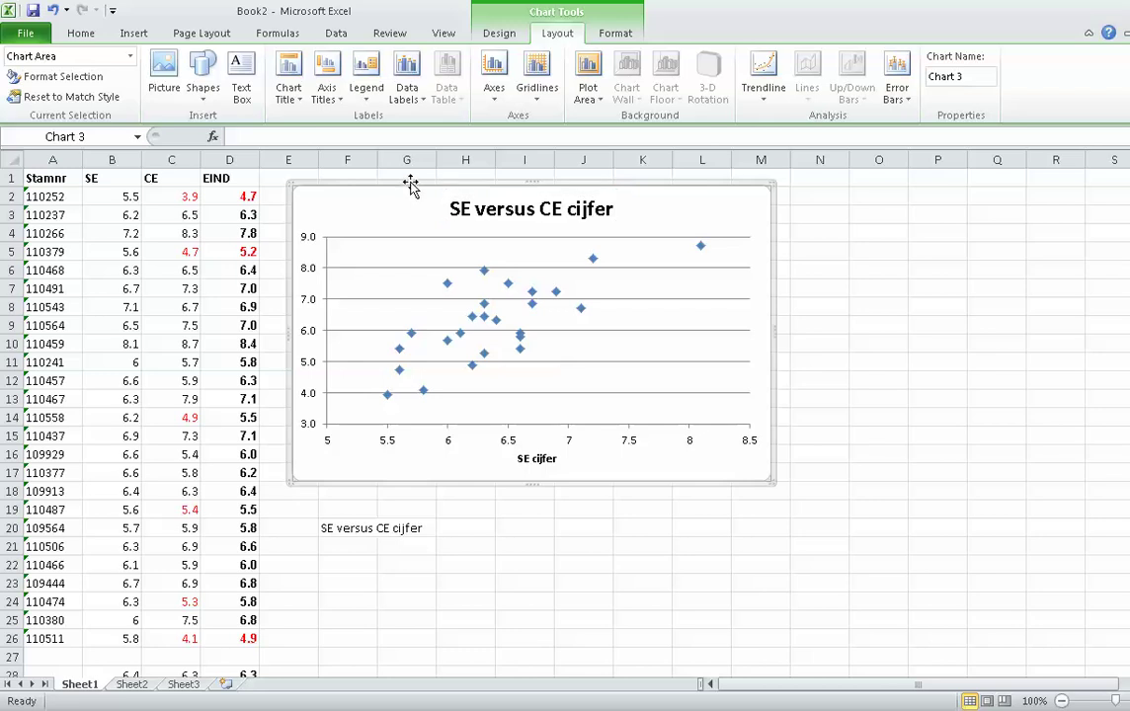
left_click(334, 94)
mouse_move(398, 138)
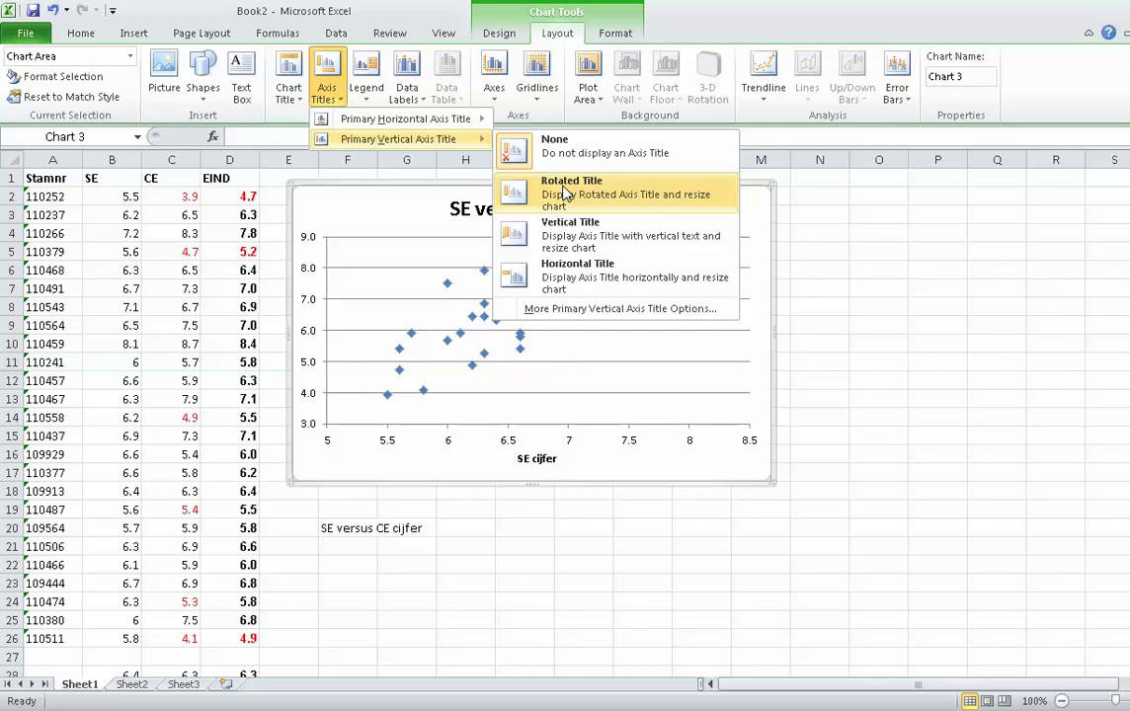
left_click(568, 190)
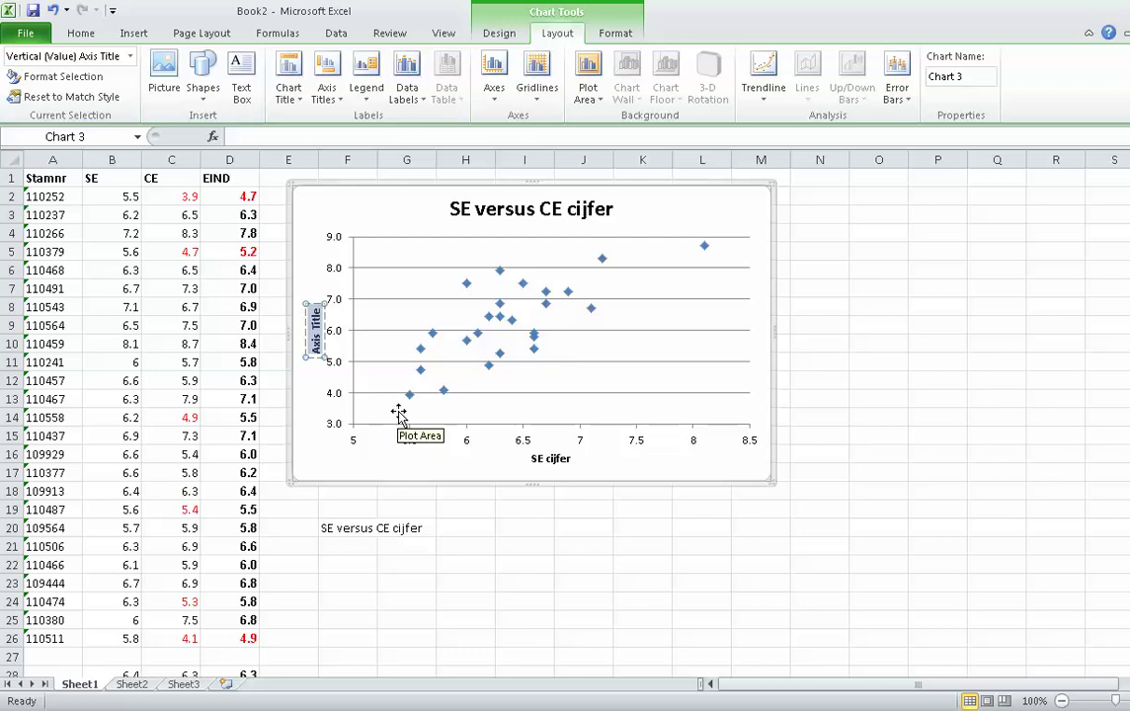
type("CE cijfer")
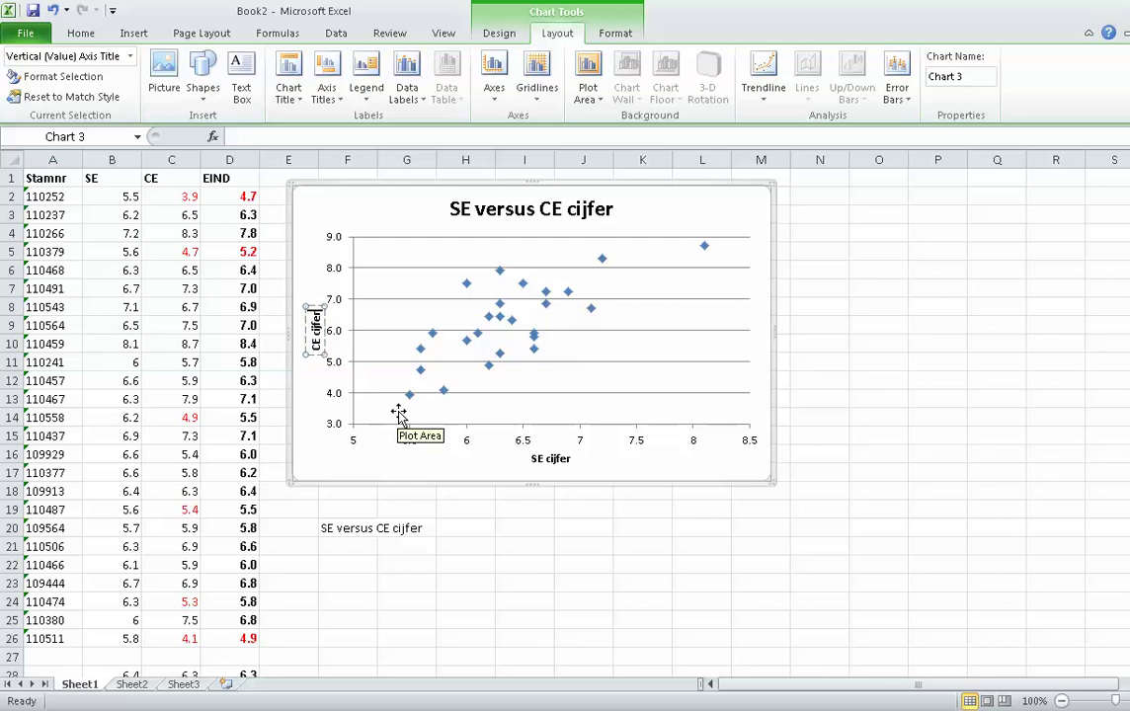
left_click(485, 466)
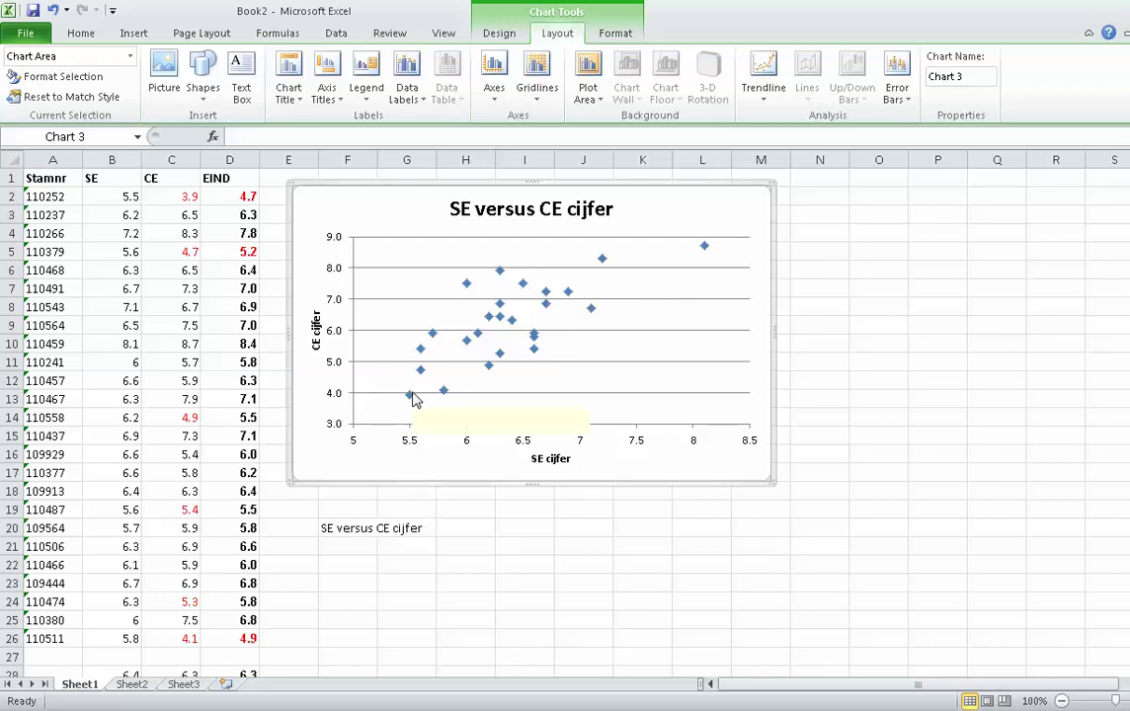
mouse_move(409, 394)
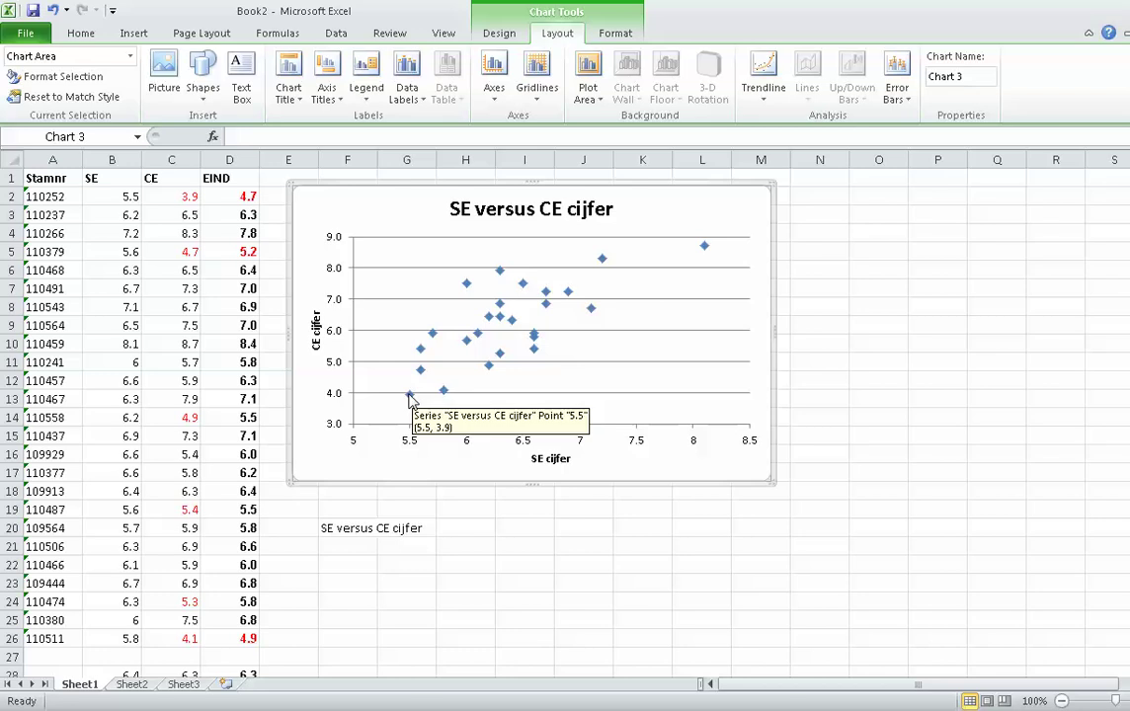
- Add a linear trendline to the series with its R² value (0.5178) shown
left_click(410, 395)
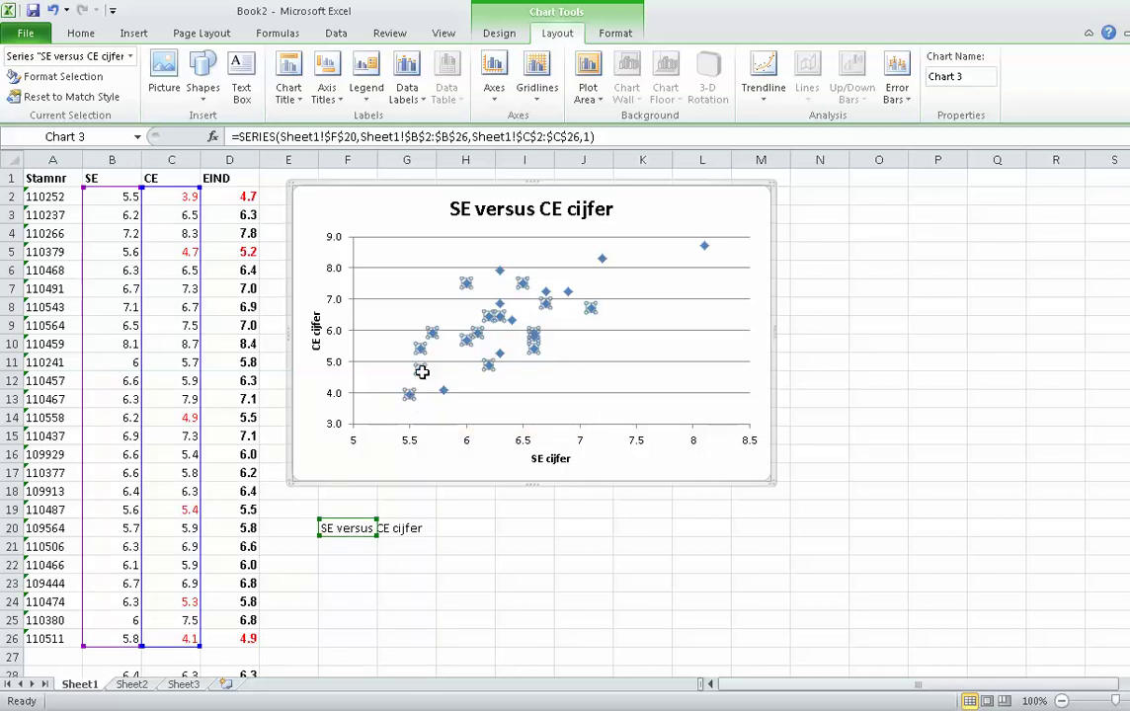
right_click(420, 372)
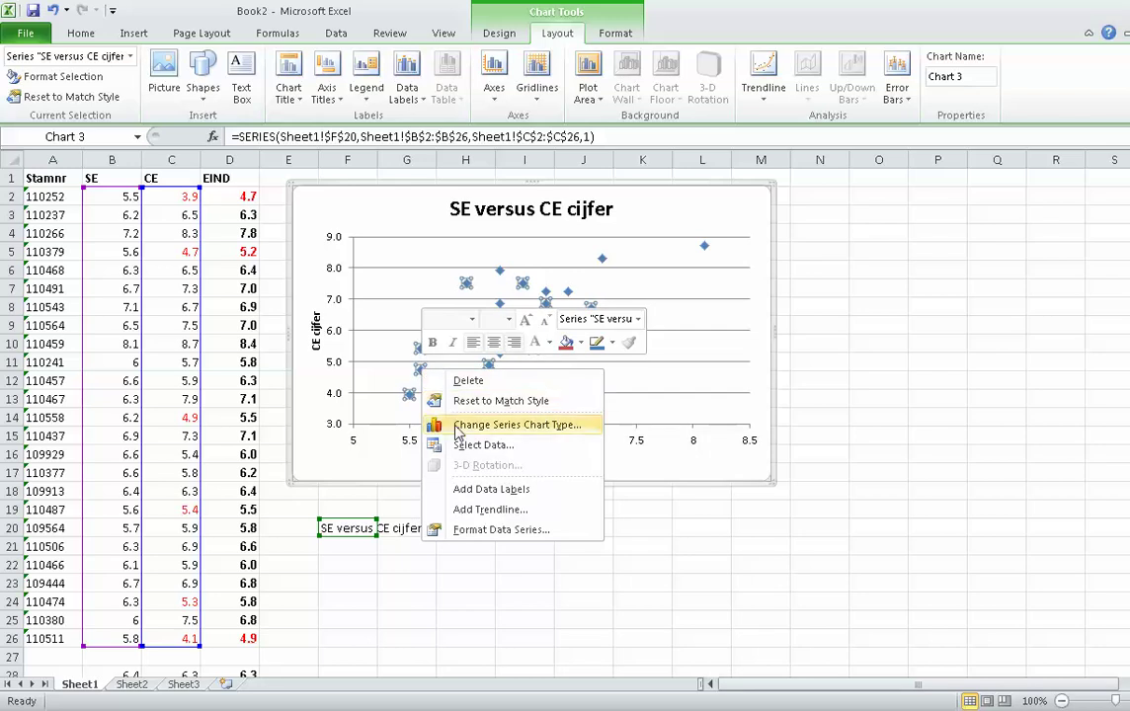
left_click(478, 510)
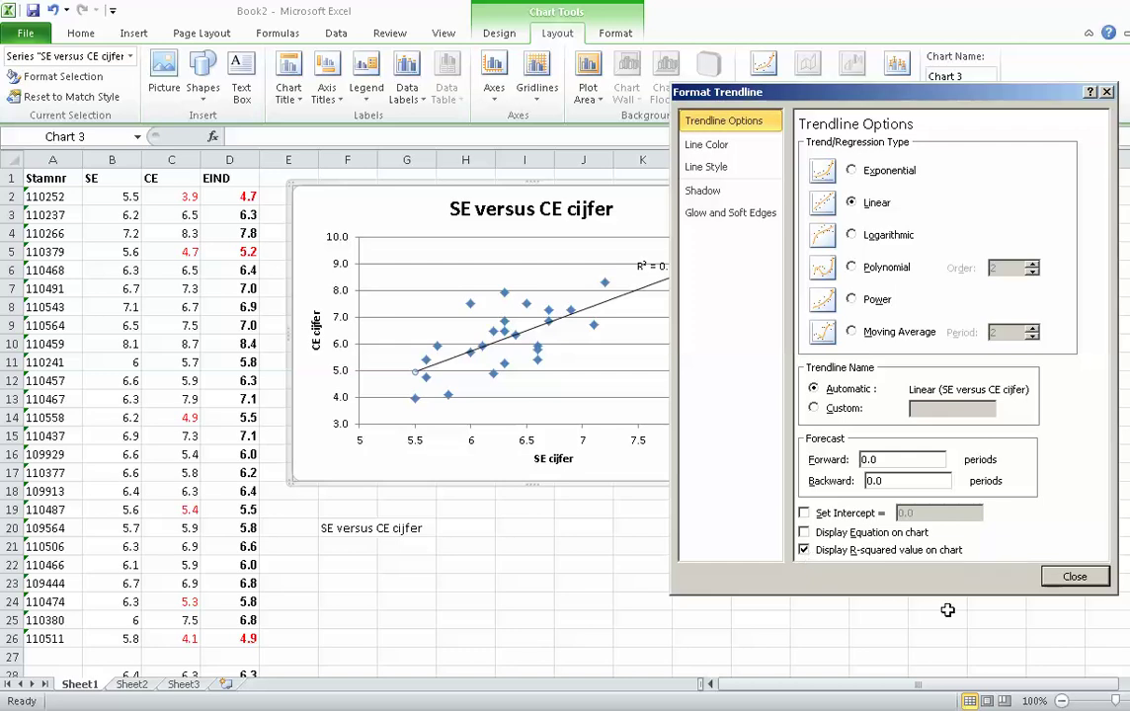
left_click(1072, 578)
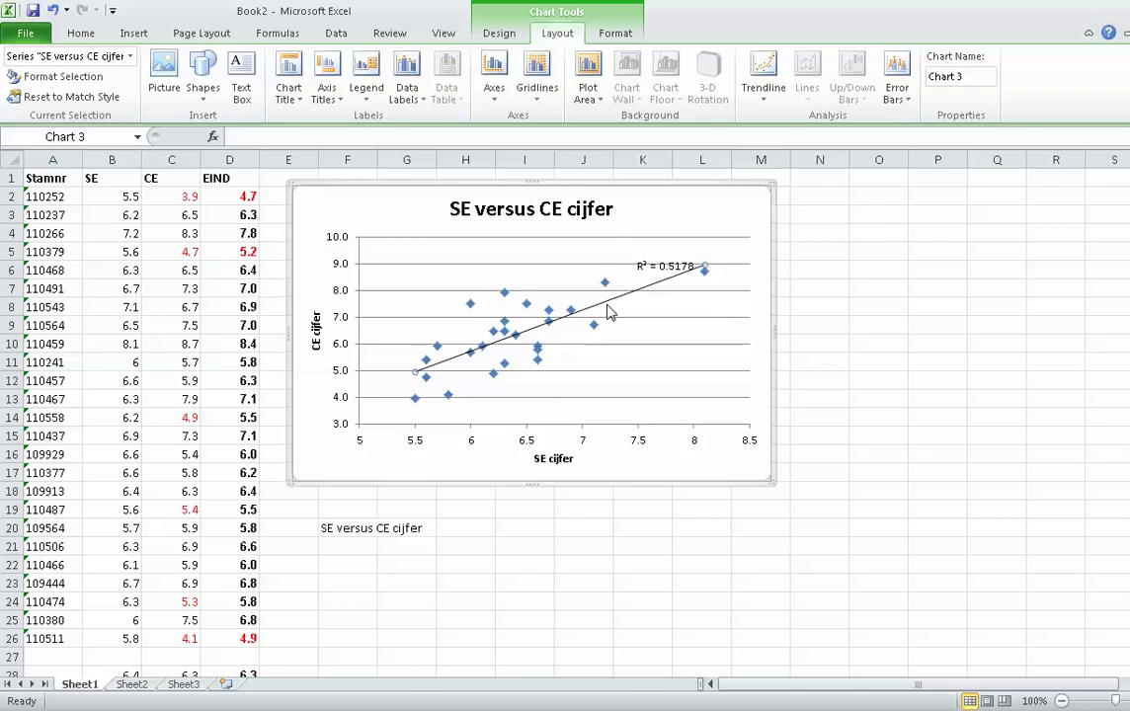
- Drag the R² = 0.5178 label down beside the upper end of the trendline
left_click(657, 268)
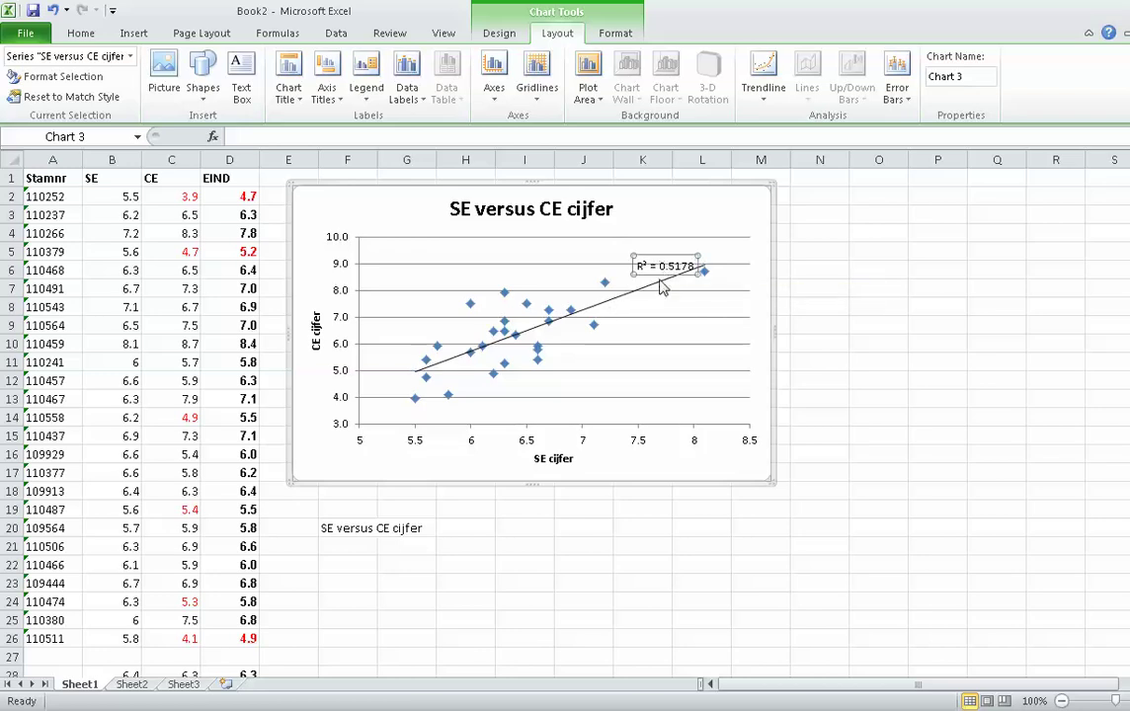
left_click_drag(659, 272, 693, 313)
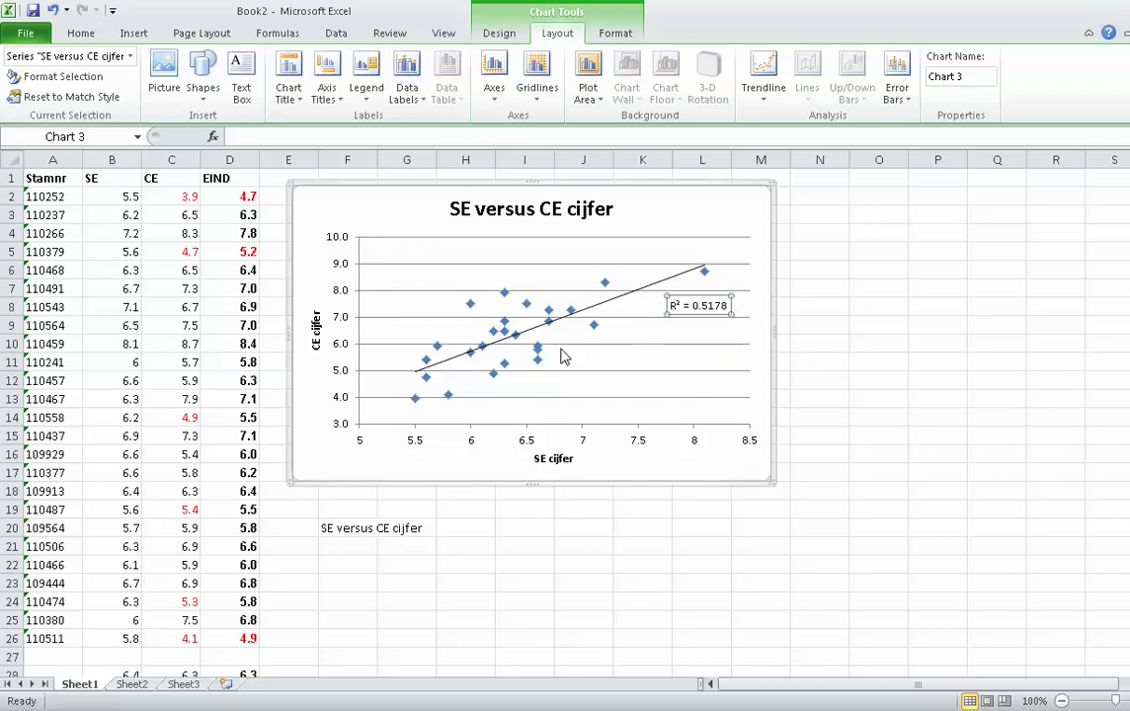
left_click(721, 477)
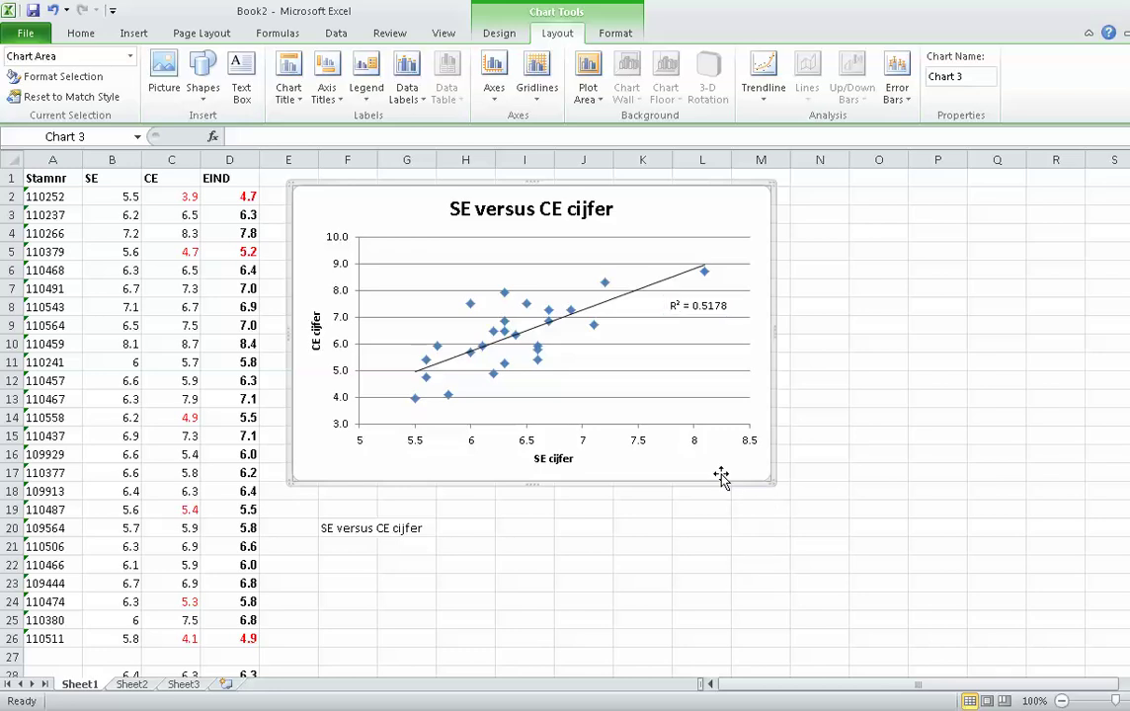